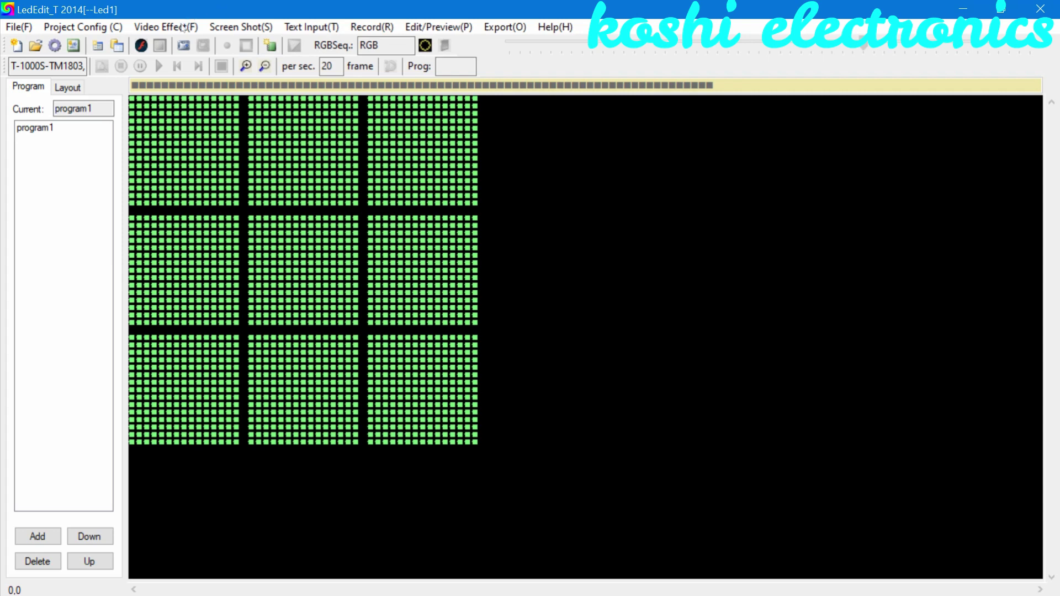
- Load the video effect 79.swf from the EFFECTS\flower folder to preview it on the LED layout
click(181, 47)
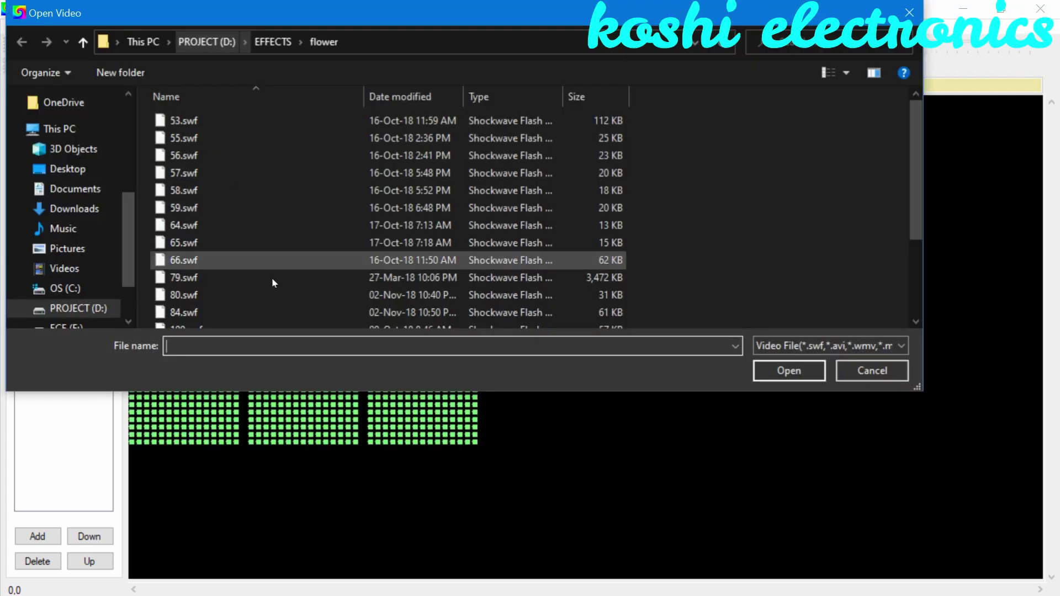
click(274, 282)
double_click(274, 283)
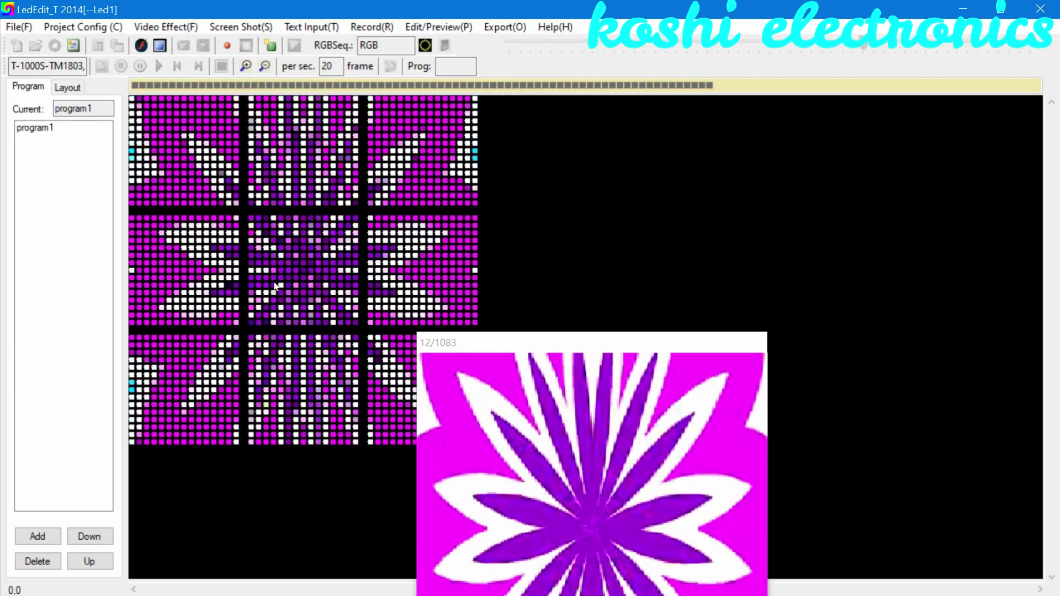
- Preview the flower effect 58.swf on the LED layout
click(168, 27)
click(169, 46)
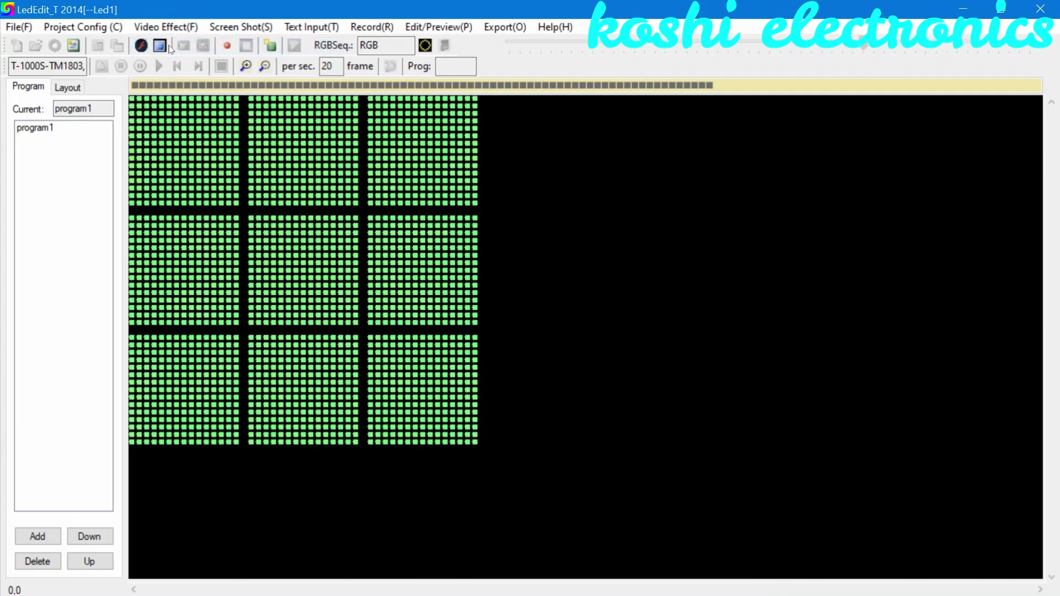
click(269, 182)
double_click(269, 183)
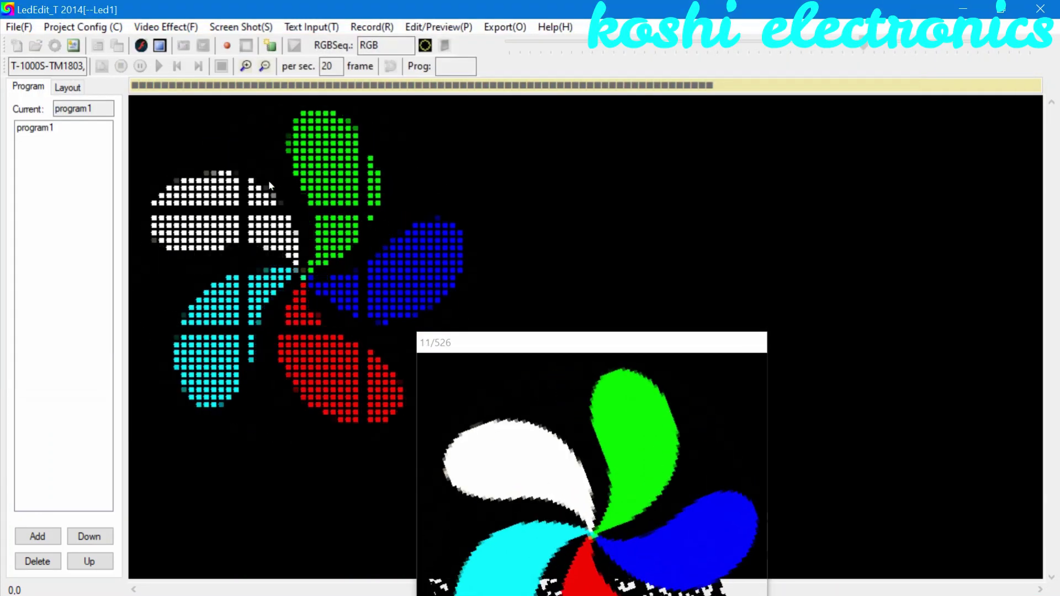
- Load 66.swf from the flower folder as the video effect to preview it
click(169, 27)
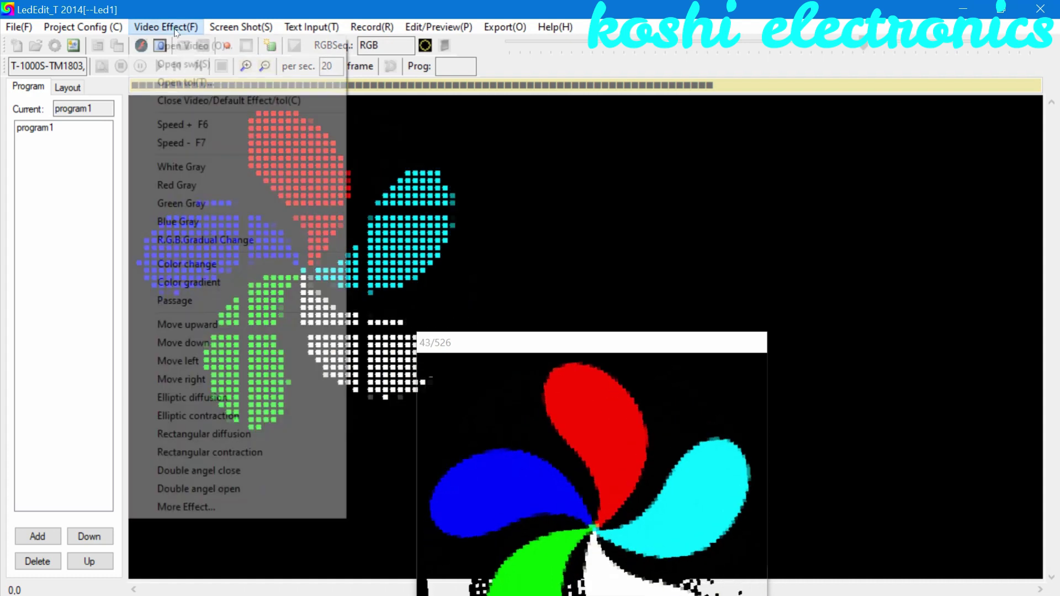
click(182, 45)
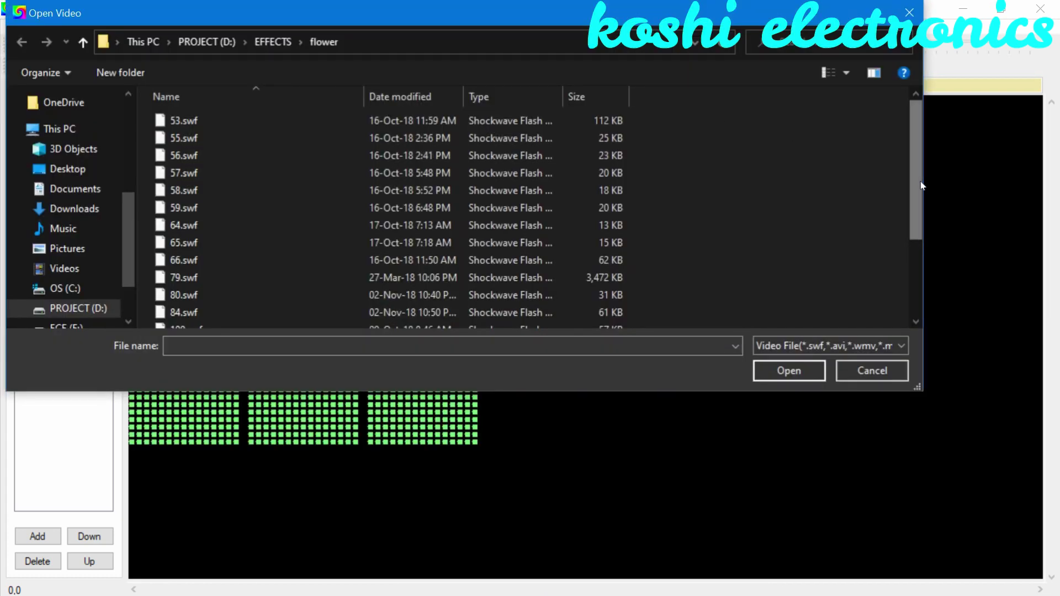
scroll(920, 179, down, 3)
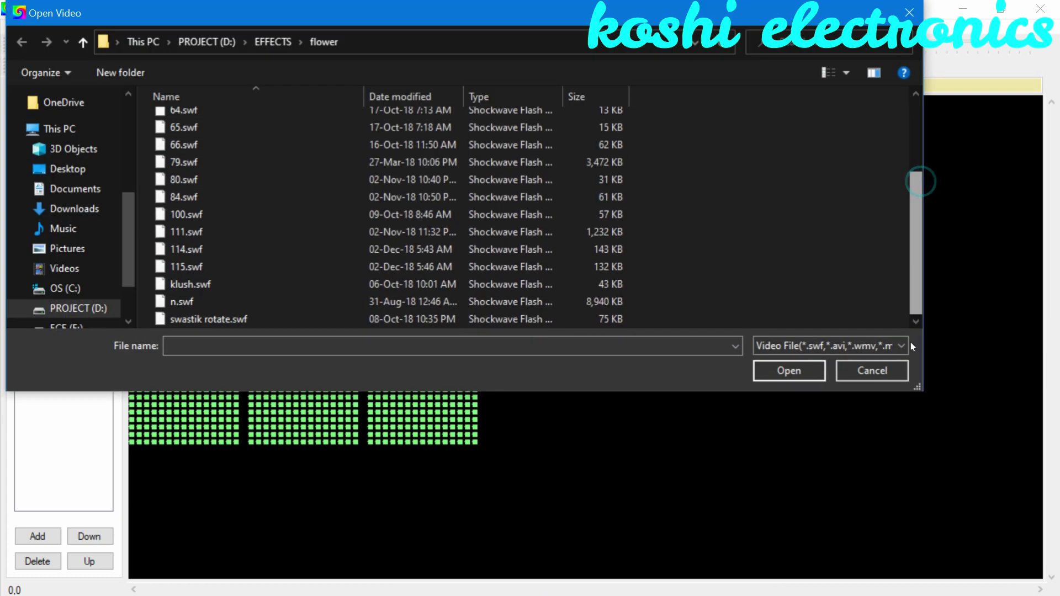
double_click(456, 143)
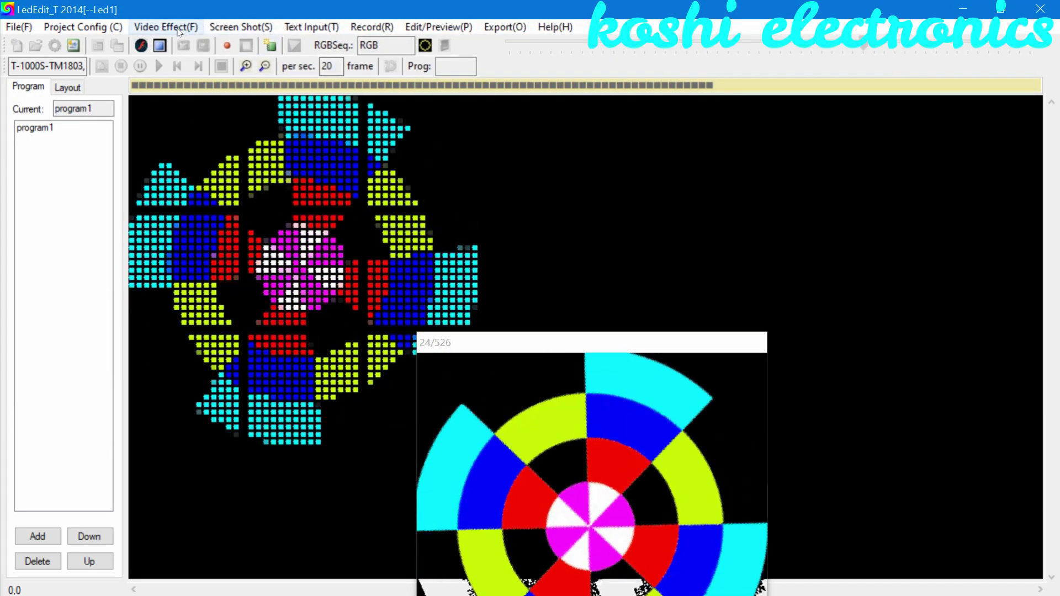
click(165, 27)
click(184, 62)
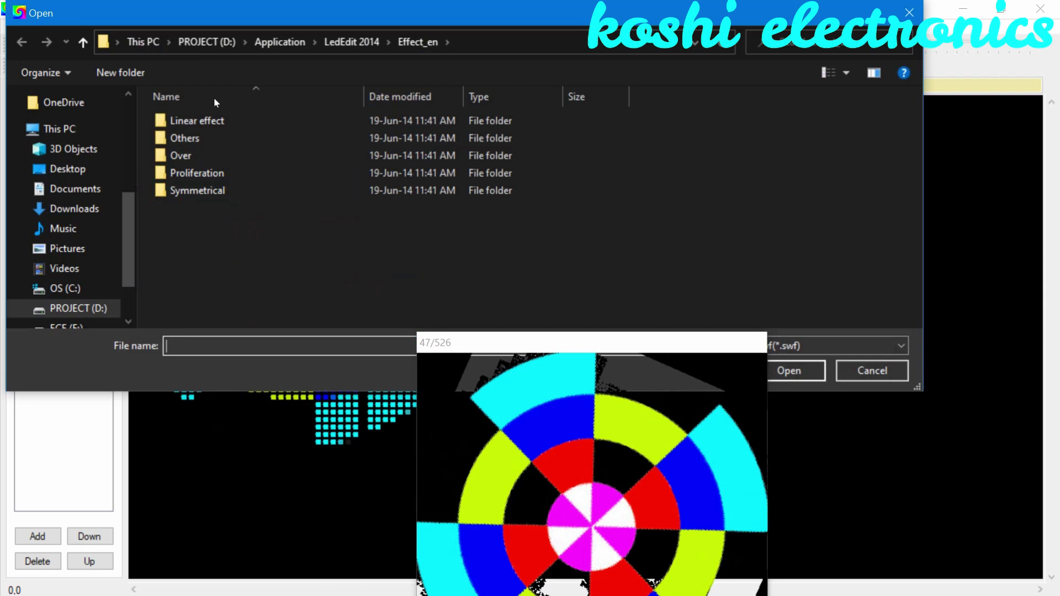
click(904, 15)
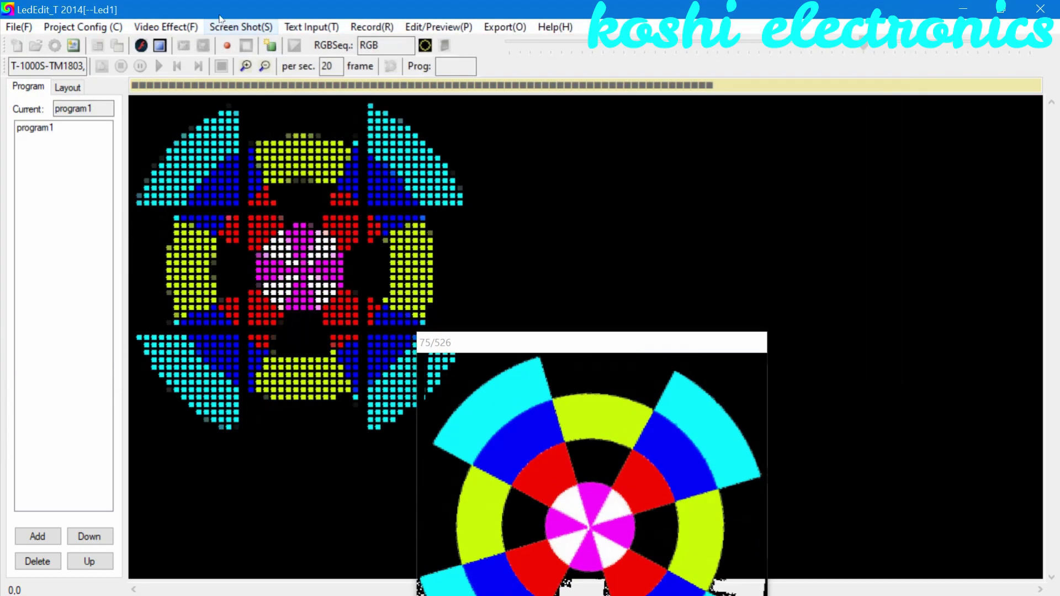
- Preview the flower effect 55.swf as a video effect on the LED layout
click(187, 27)
click(189, 44)
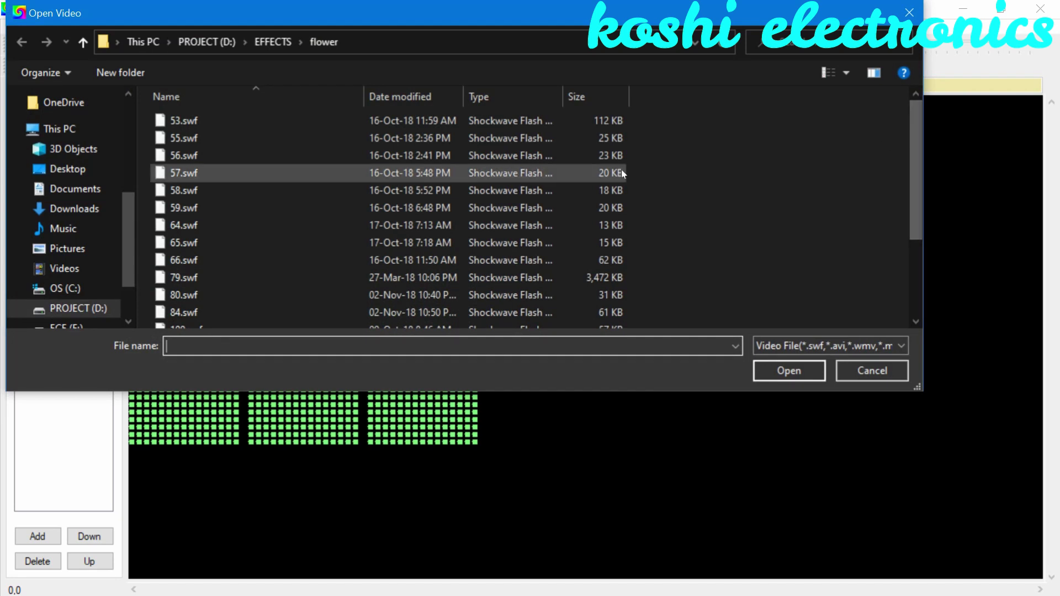
double_click(602, 141)
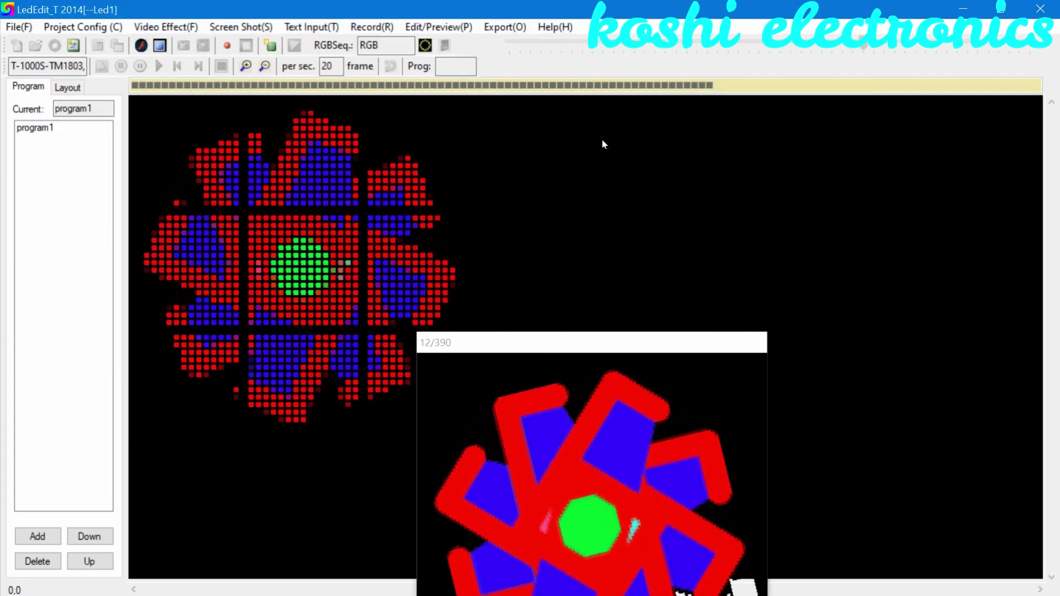
- Load the video effect 84.swf from the flower folder for preview
click(179, 29)
click(183, 45)
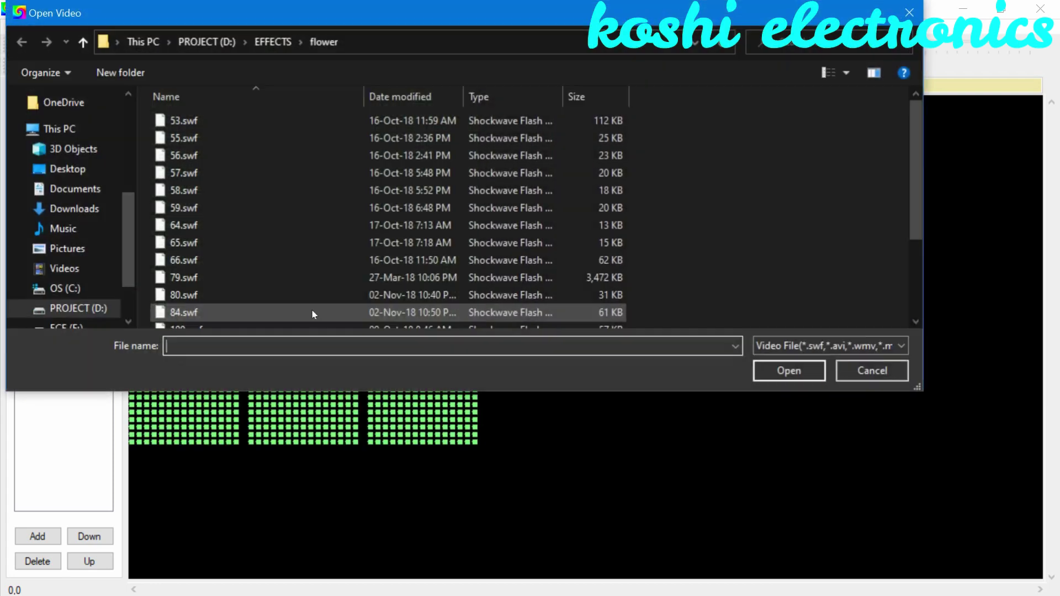
click(312, 312)
double_click(312, 313)
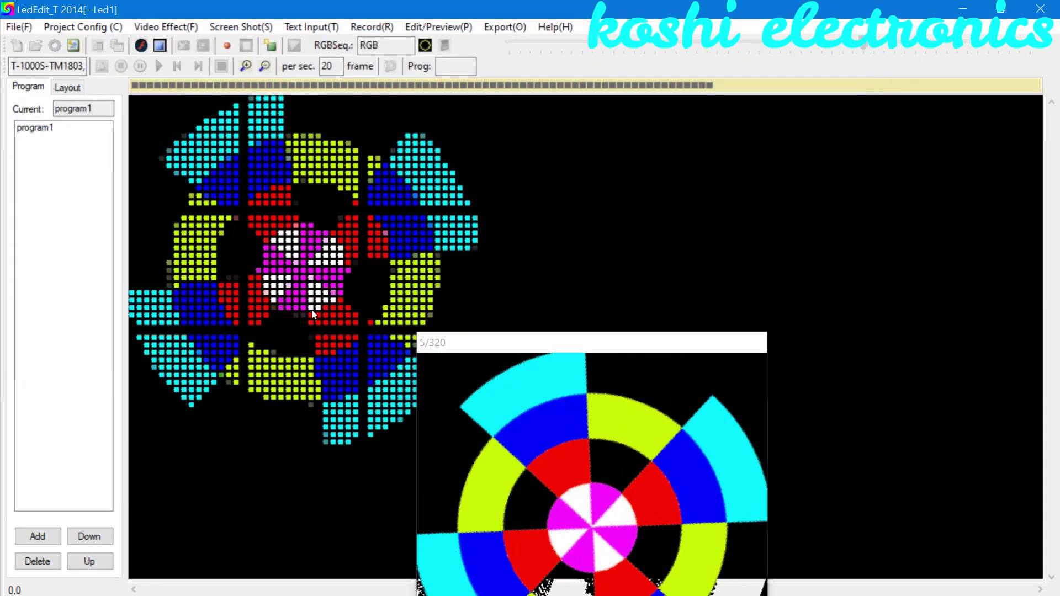
- Preview the flower effect 57.swf on the LED layout, and close the video effect
click(159, 27)
click(182, 45)
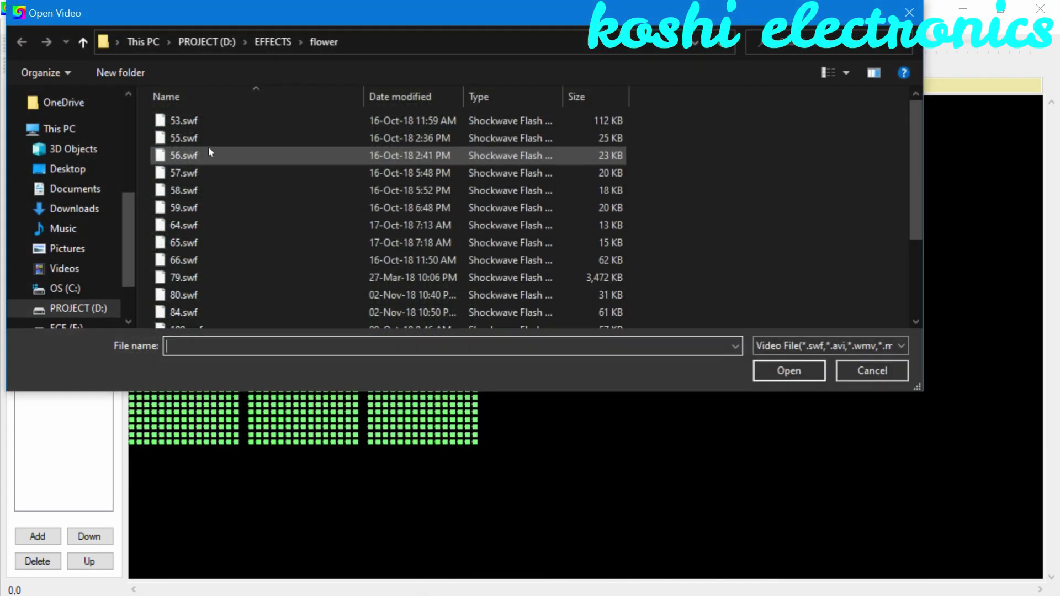
click(217, 170)
double_click(217, 172)
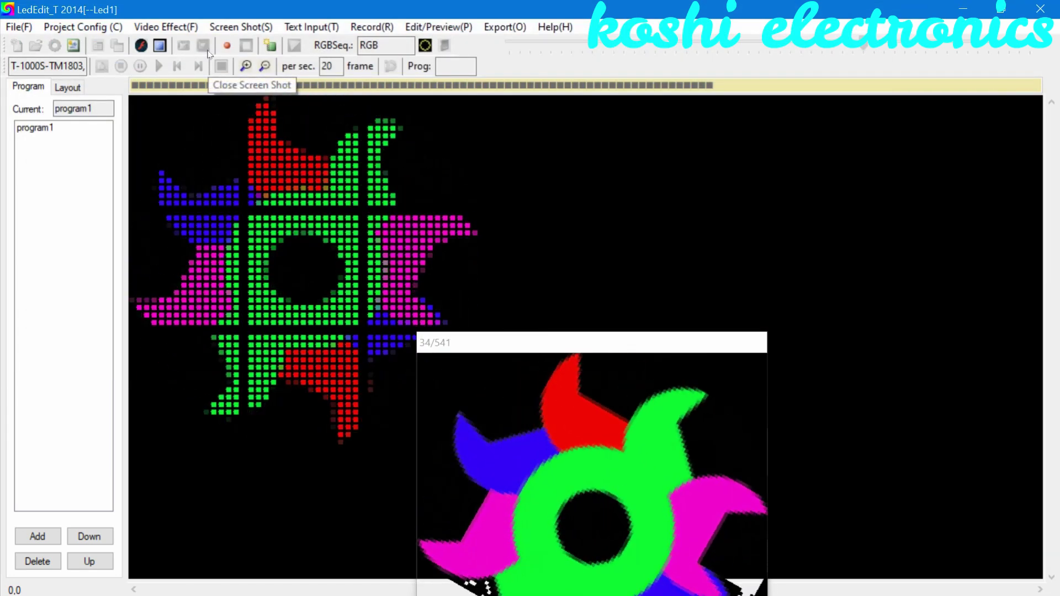
click(160, 46)
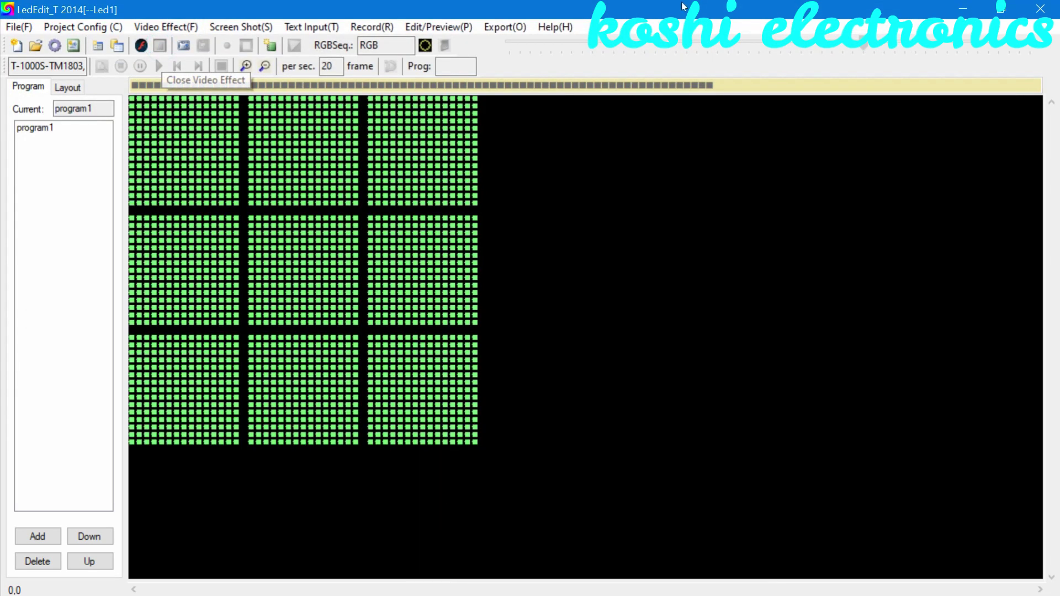
- Switch to Chrome and bring up the Clker pink flower clip art with the large yellow centre in the image results
click(972, 9)
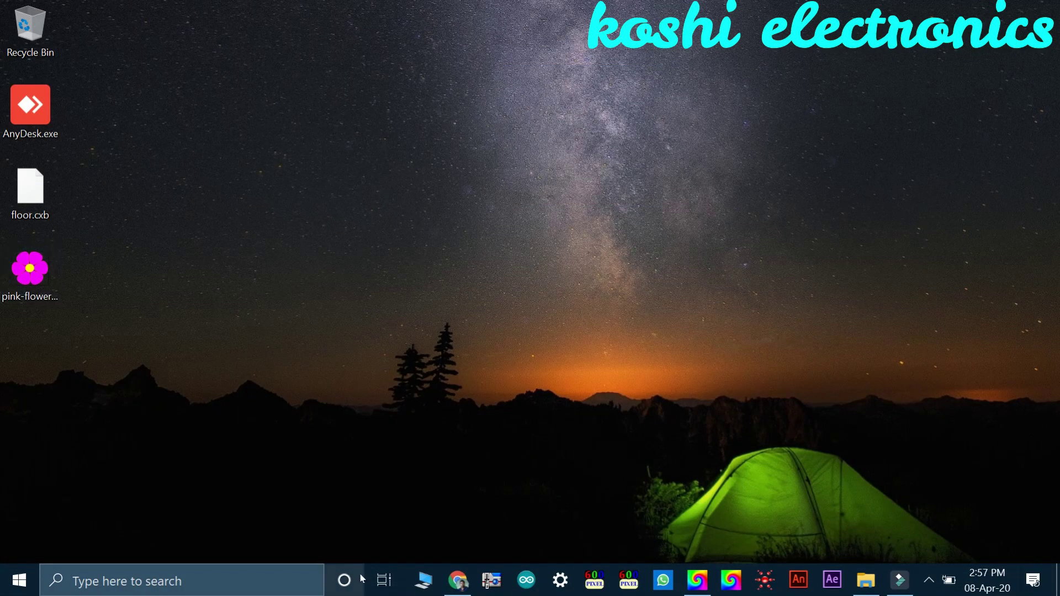
click(451, 574)
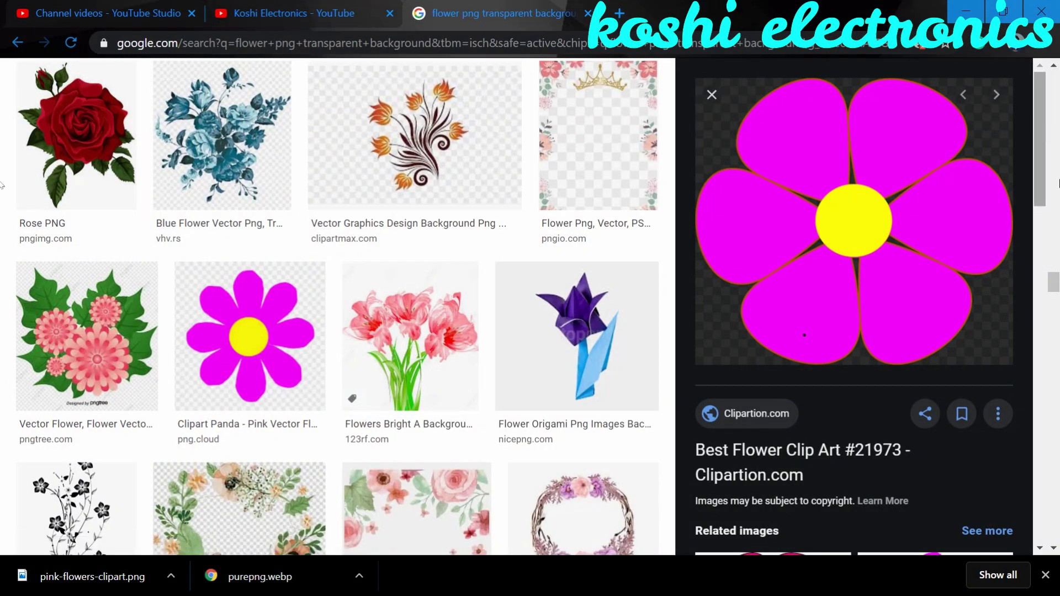
drag(1054, 283, 1053, 78)
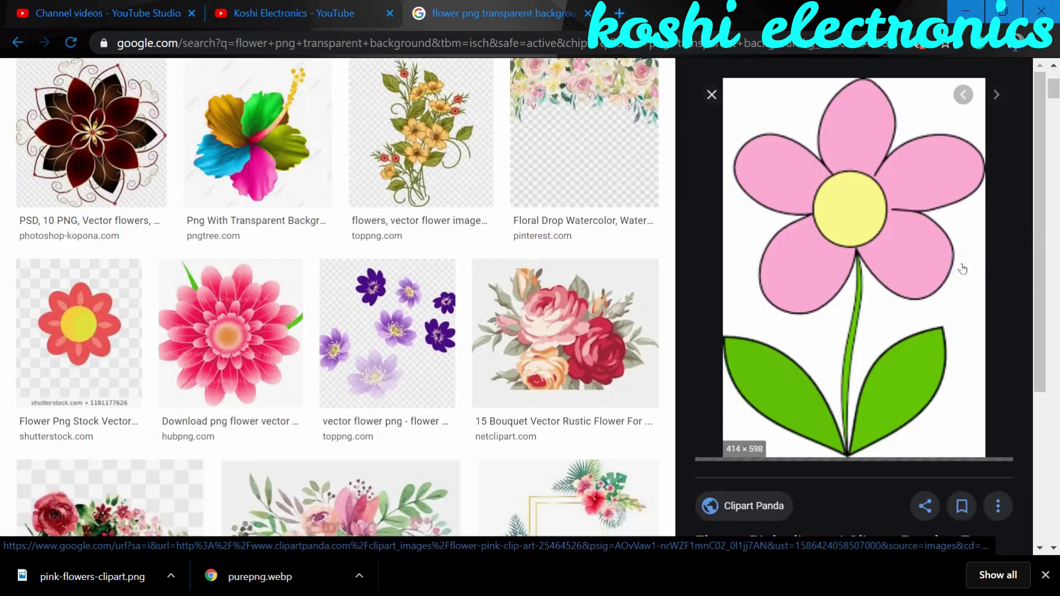
click(963, 264)
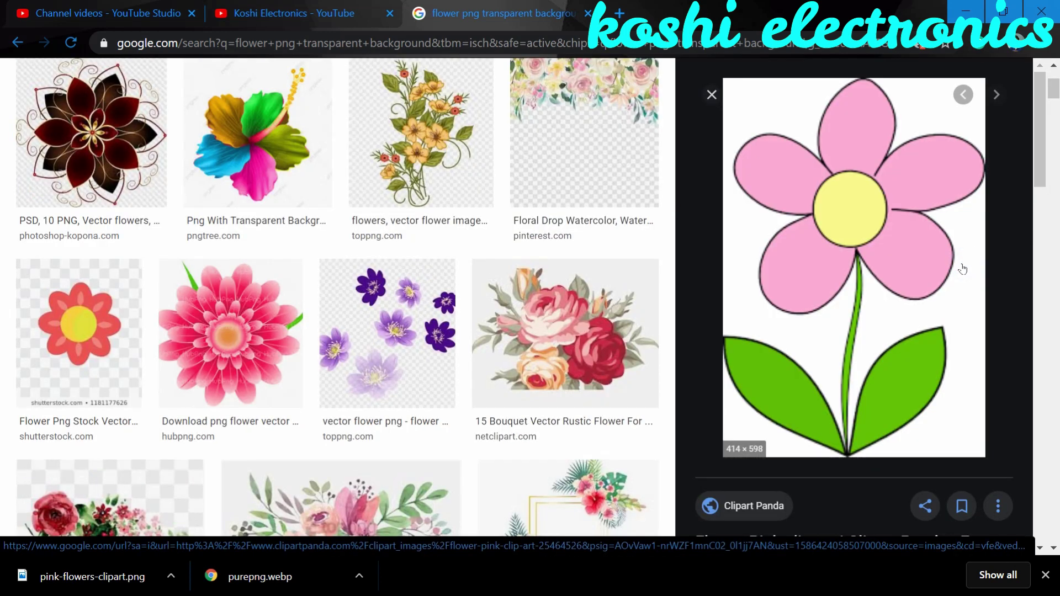
click(961, 102)
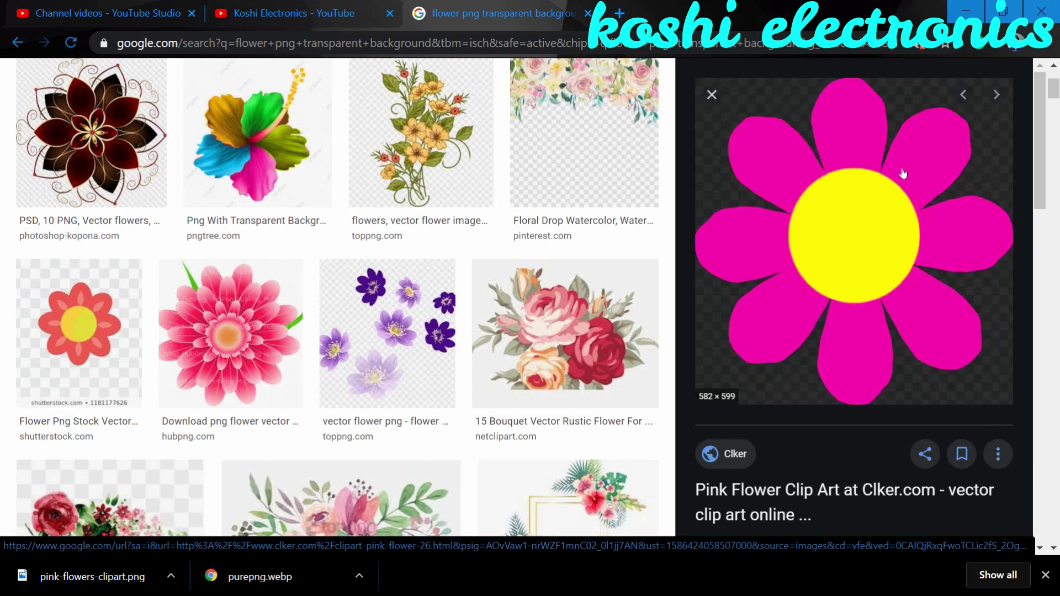
- Save the pink flower image to the Desktop as unnamed.png and minimize the browser
right_click(812, 183)
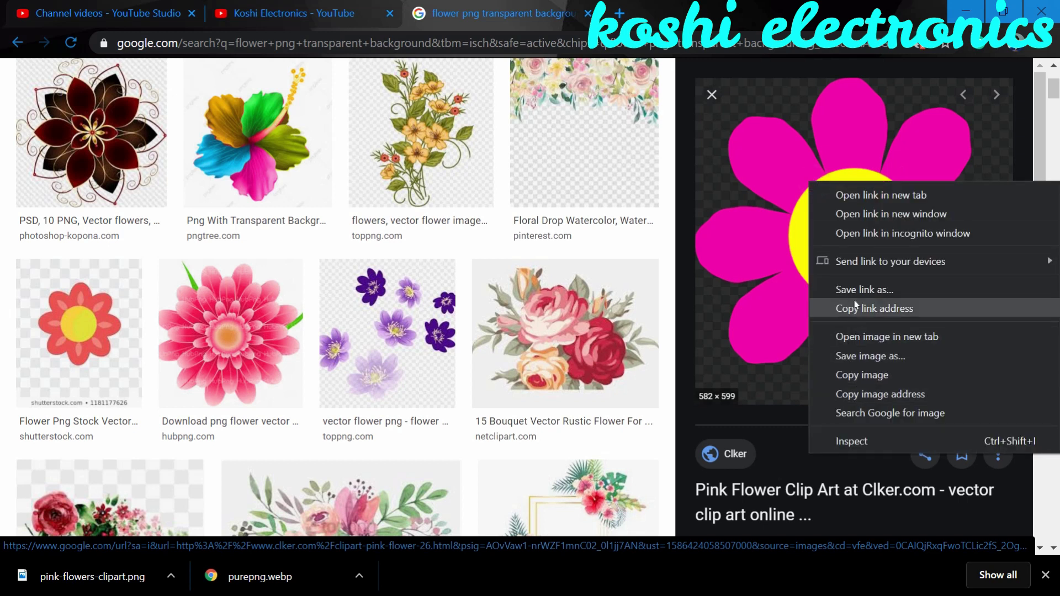
click(865, 356)
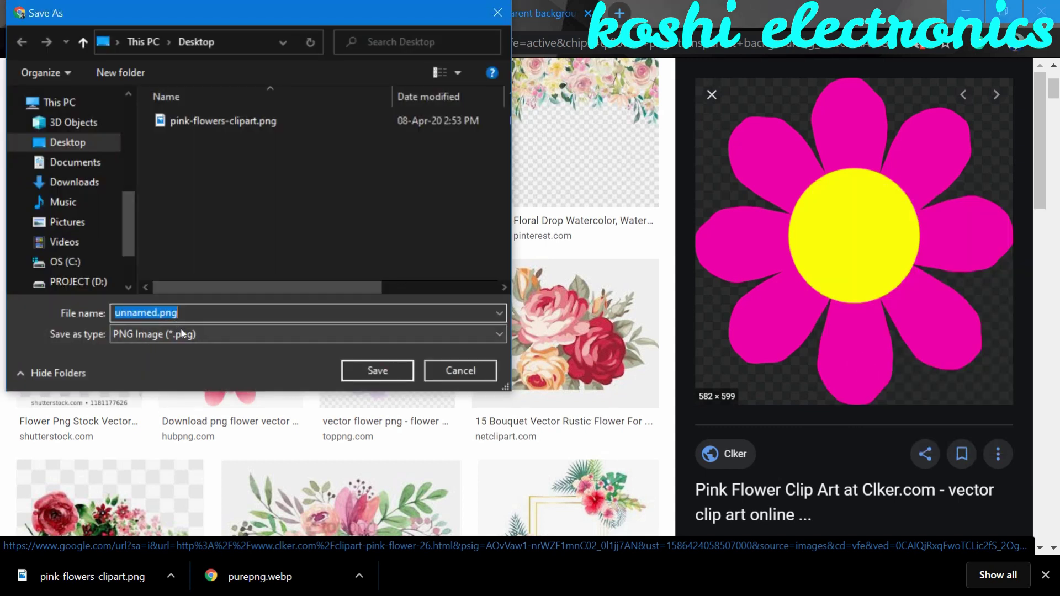
click(390, 368)
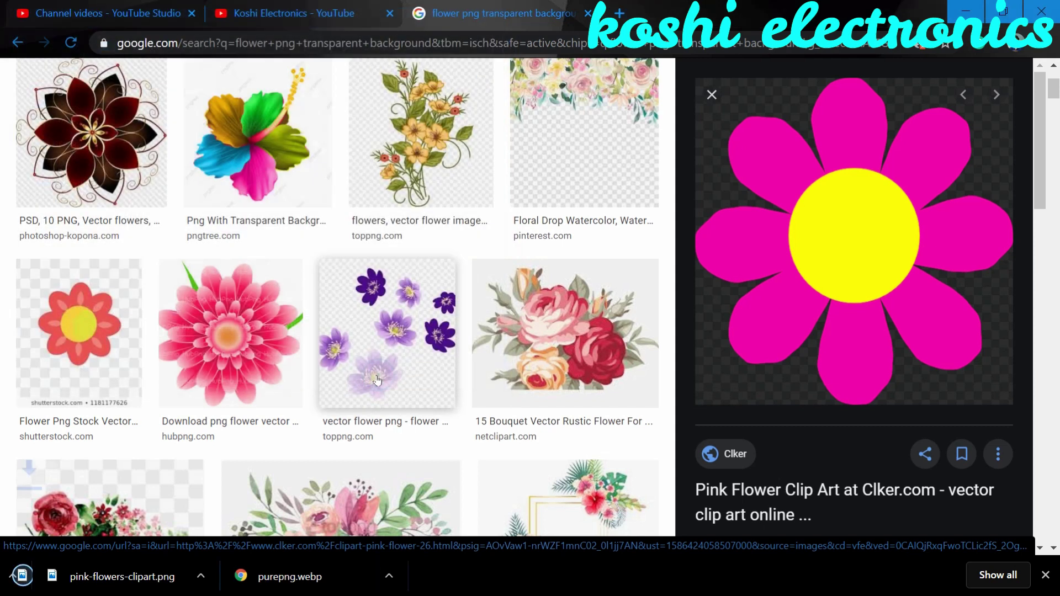
click(950, 12)
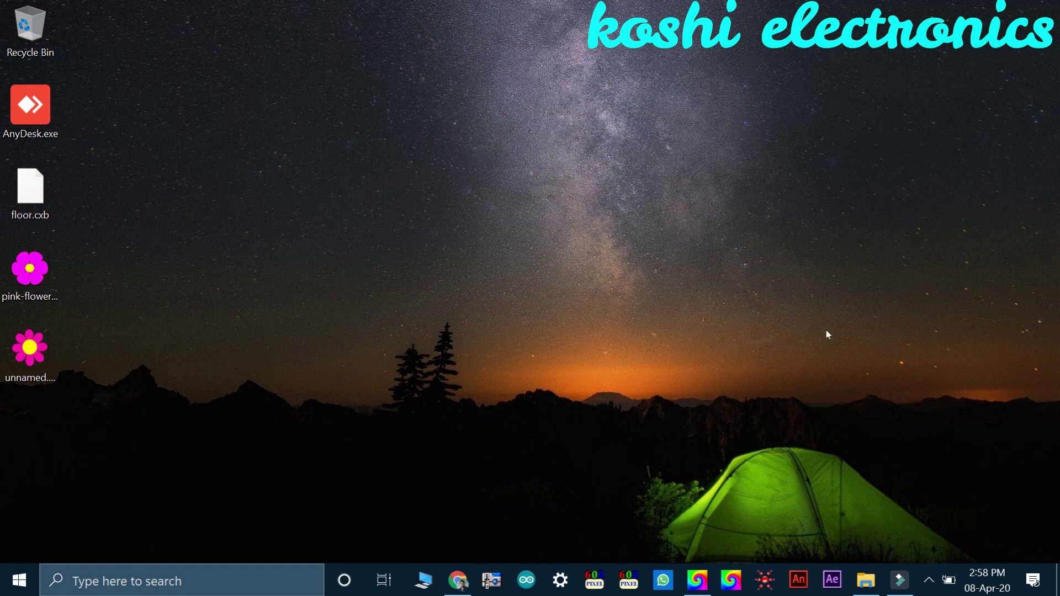
- Start Adobe Animate and create a new 100 × 100 pixel ActionScript 3.0 document at 30 fps
click(806, 583)
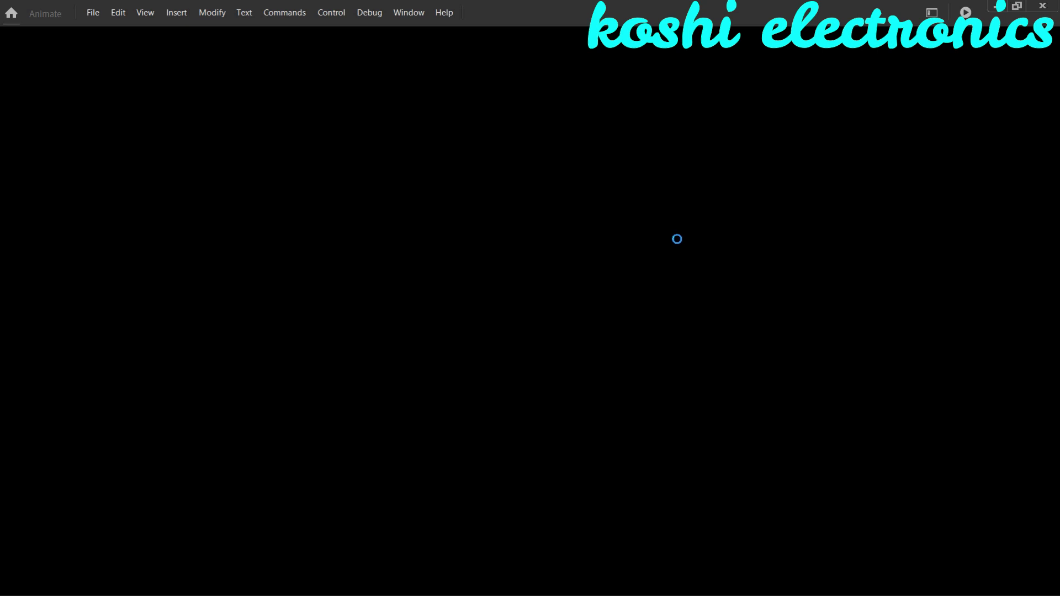
click(94, 12)
click(106, 28)
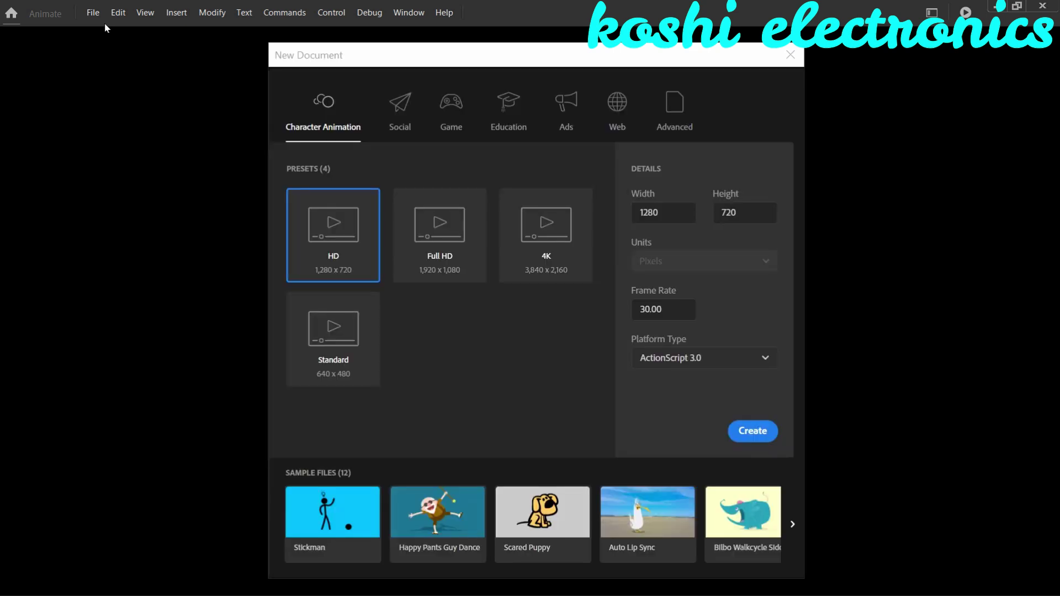
click(665, 212)
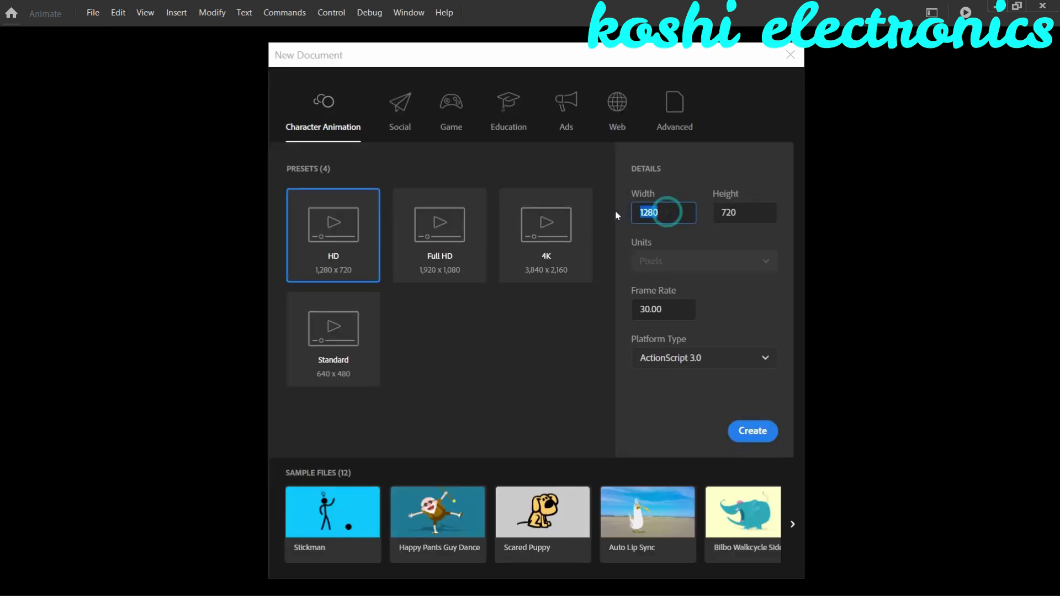
text(100)
click(762, 208)
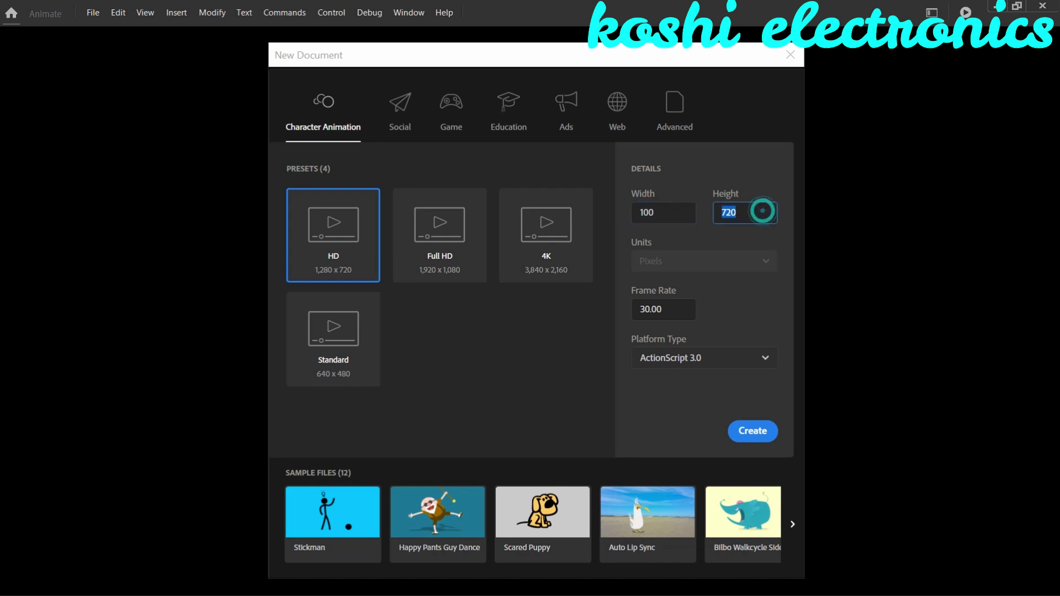
text(100)
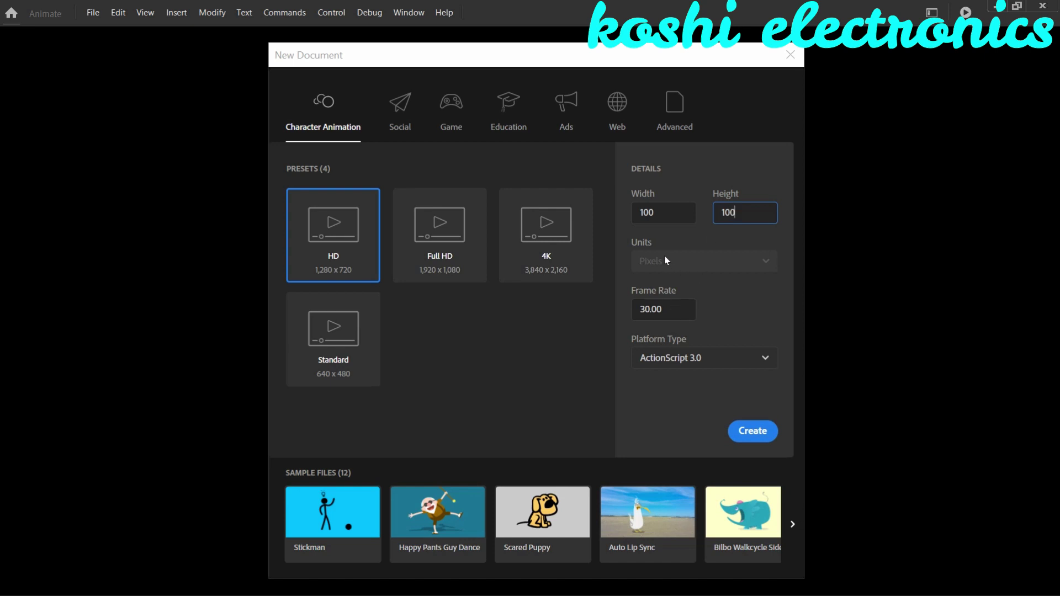
click(761, 431)
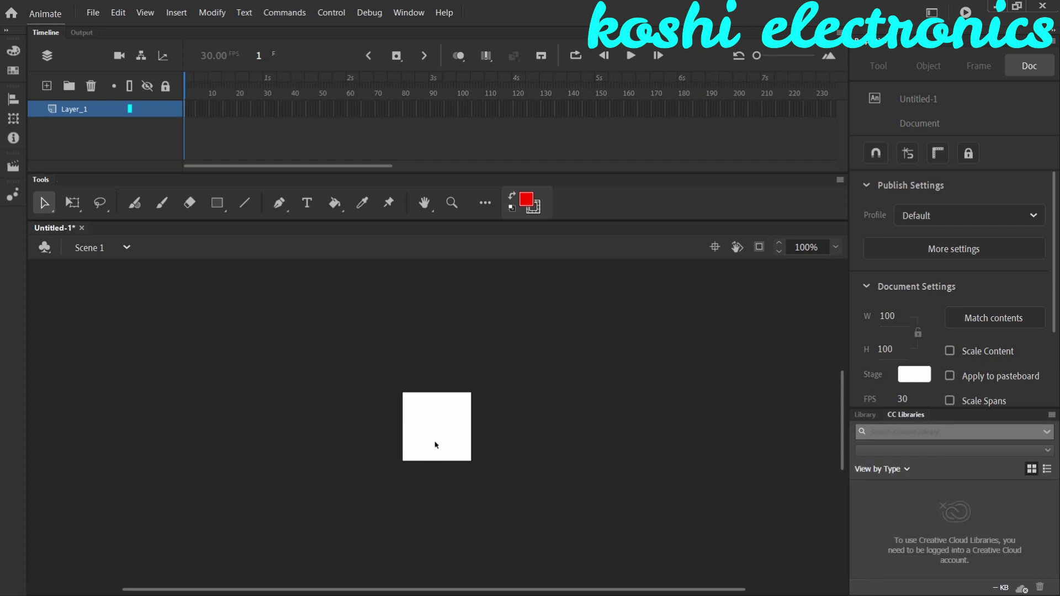
- Set the document's stage colour to black
scroll(457, 421, up, 5)
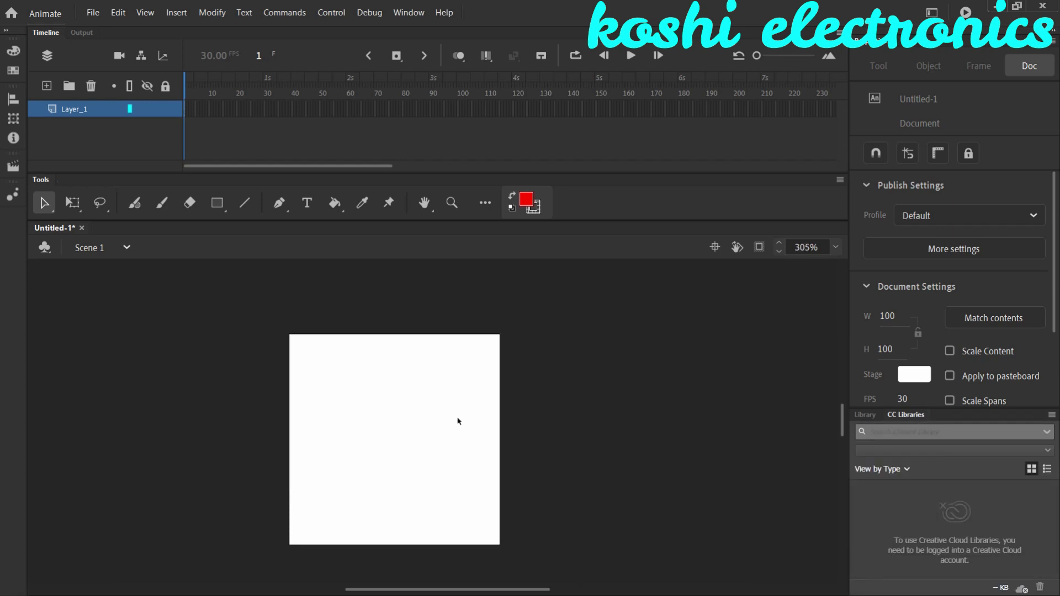
click(923, 377)
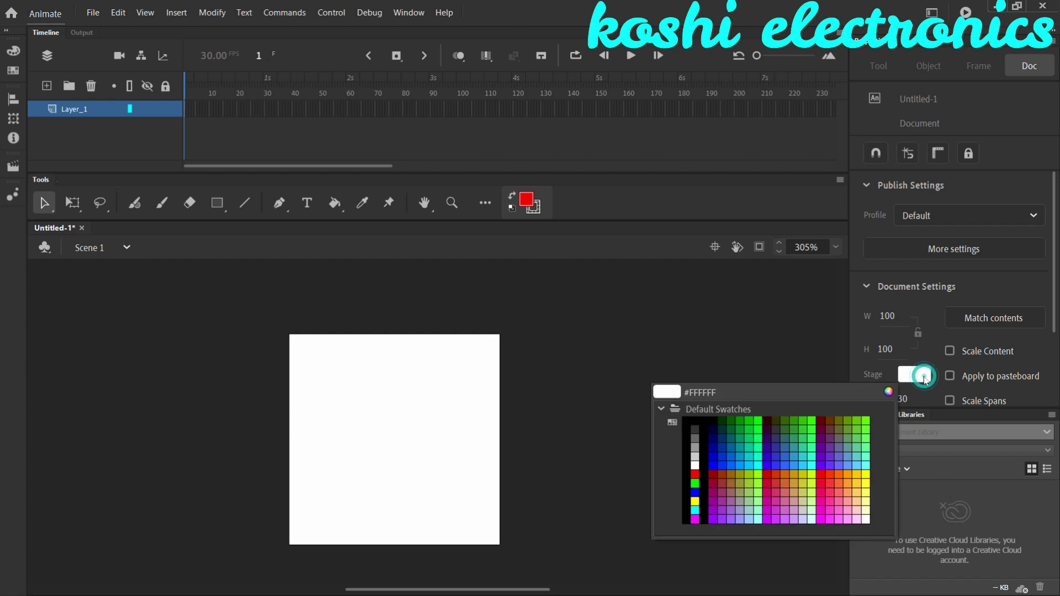
click(695, 422)
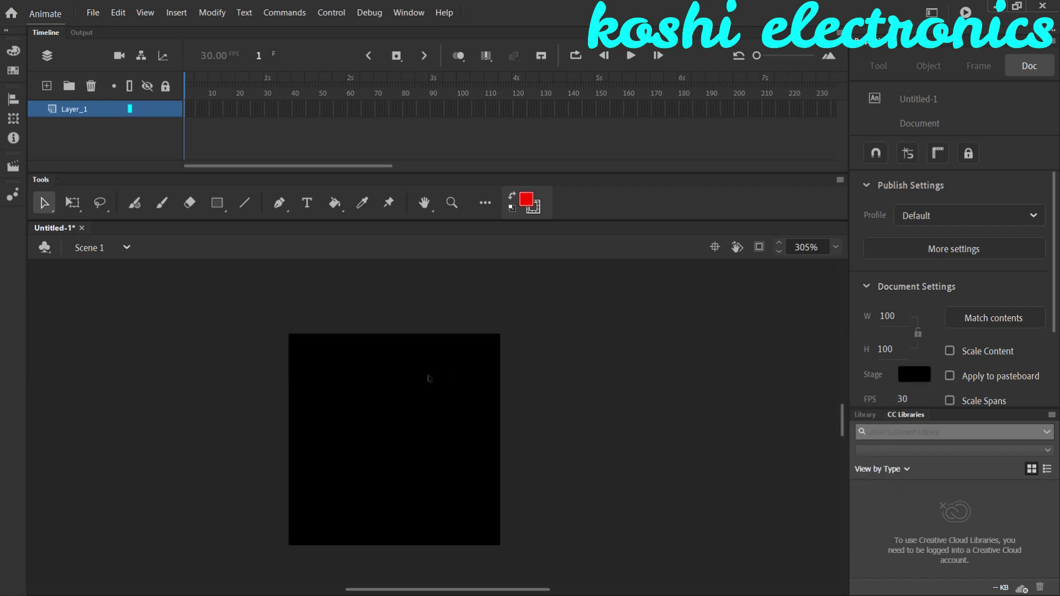
- Try the 75% and 200% stage magnifications and enlarge the view of the stage to about 312%
scroll(429, 379, up, 2)
scroll(428, 378, down, 2)
click(832, 247)
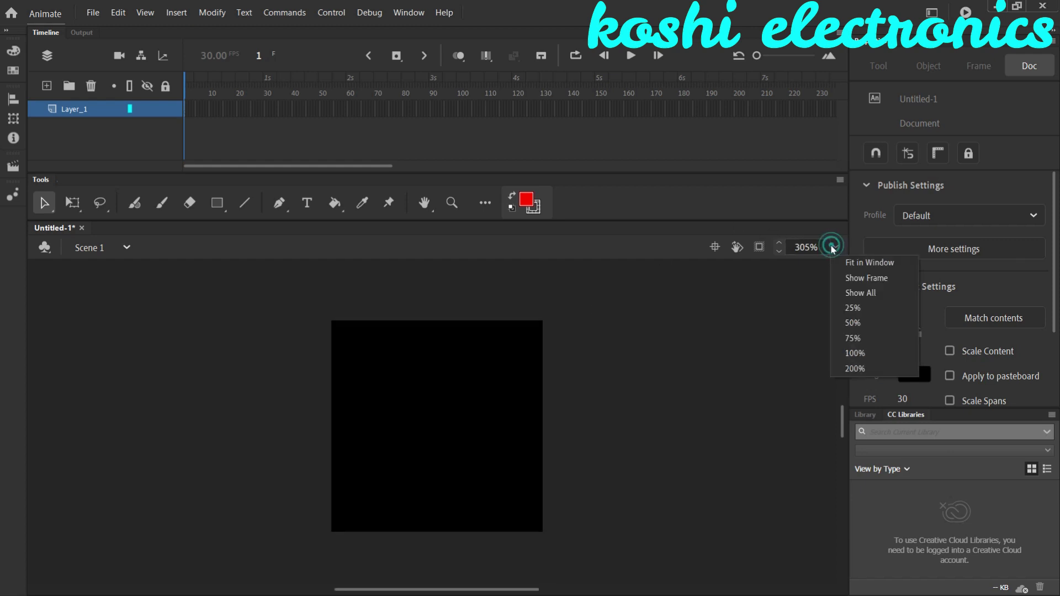
click(852, 335)
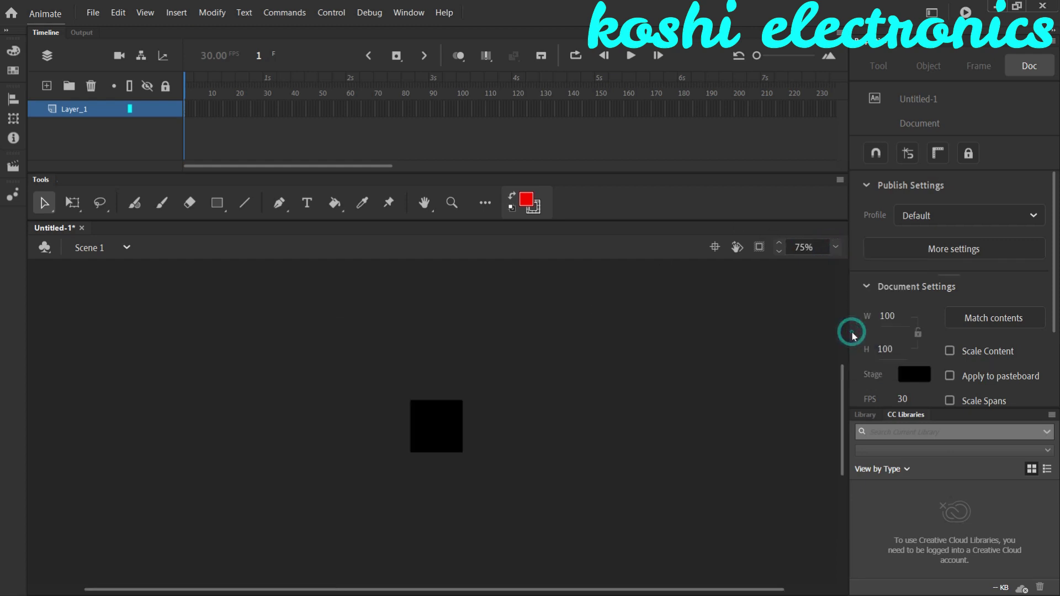
click(835, 248)
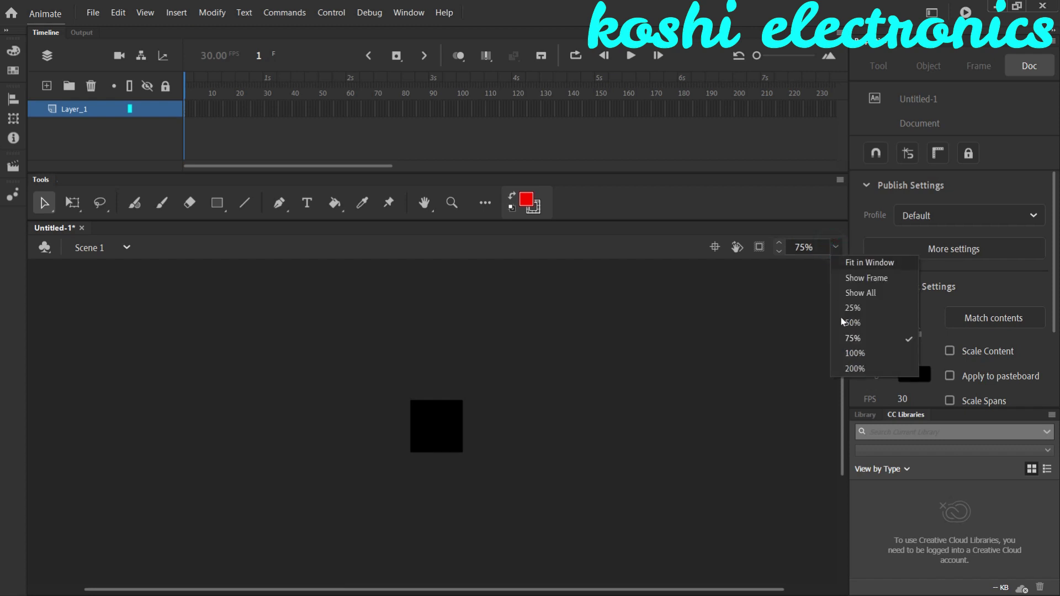
click(854, 368)
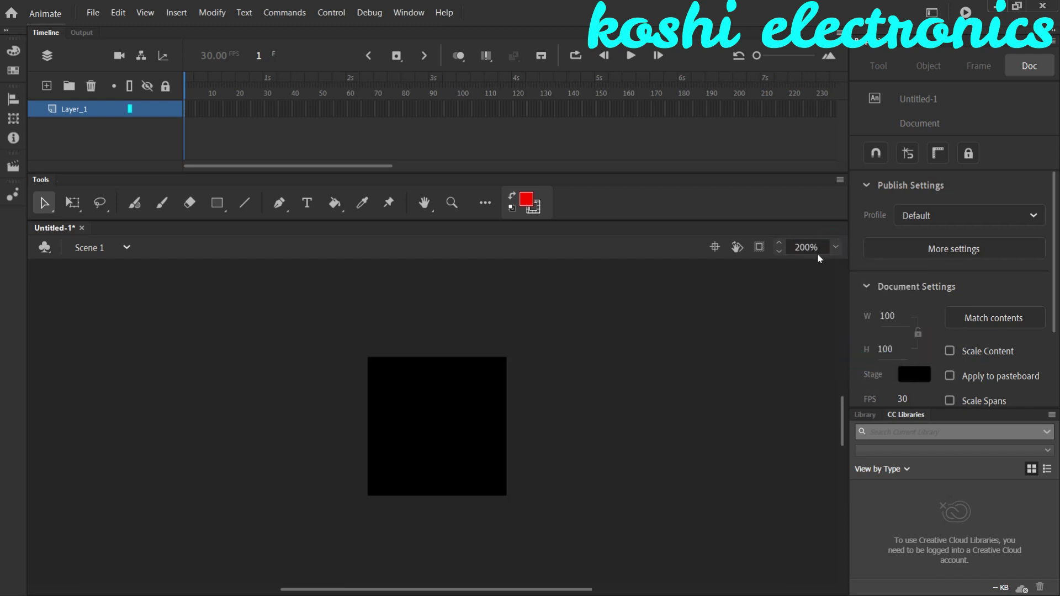
click(835, 248)
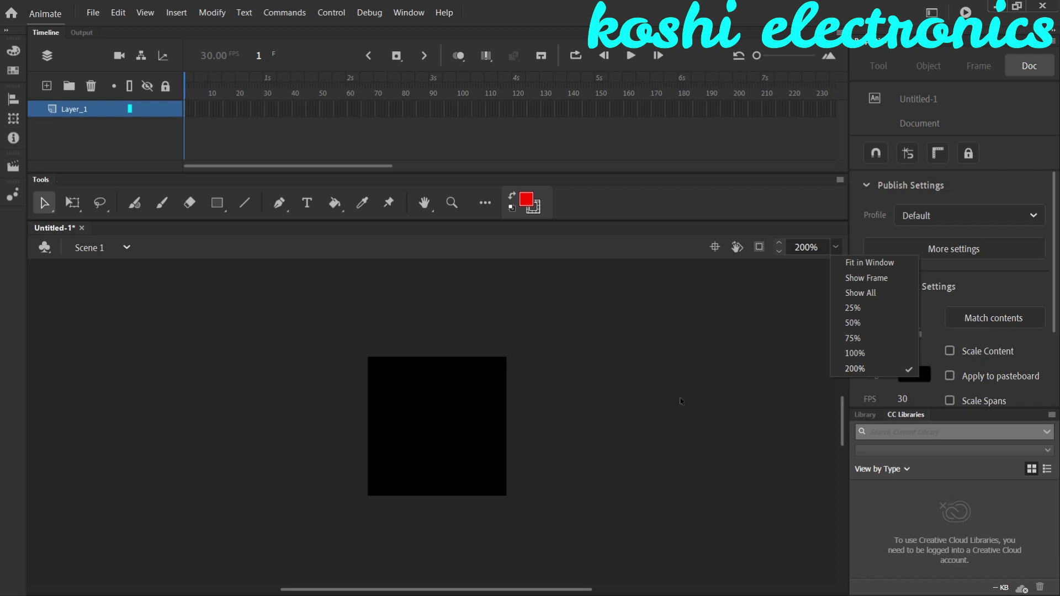
click(694, 386)
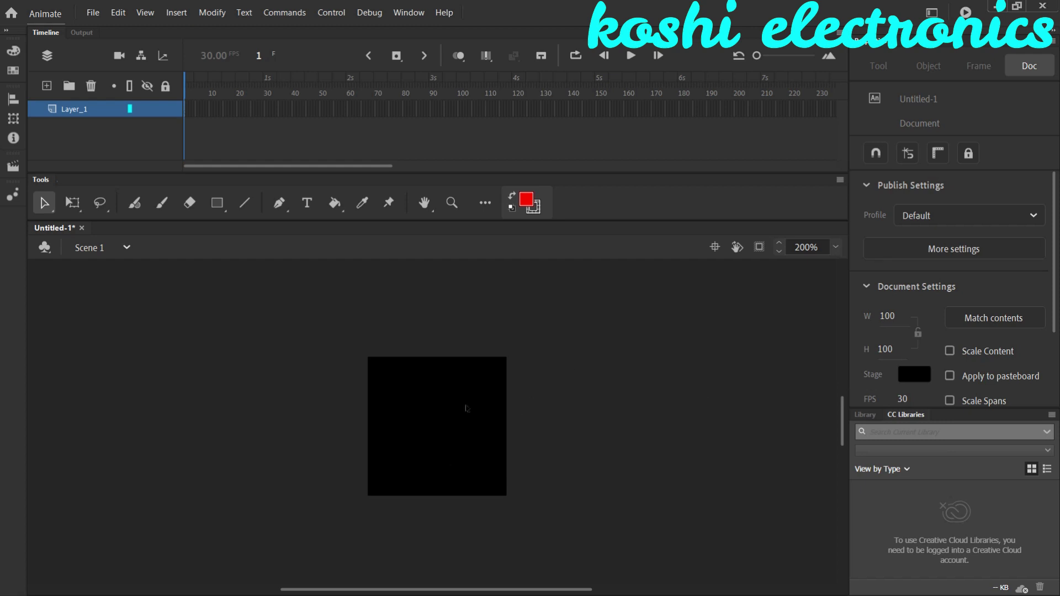
scroll(466, 409, up, 3)
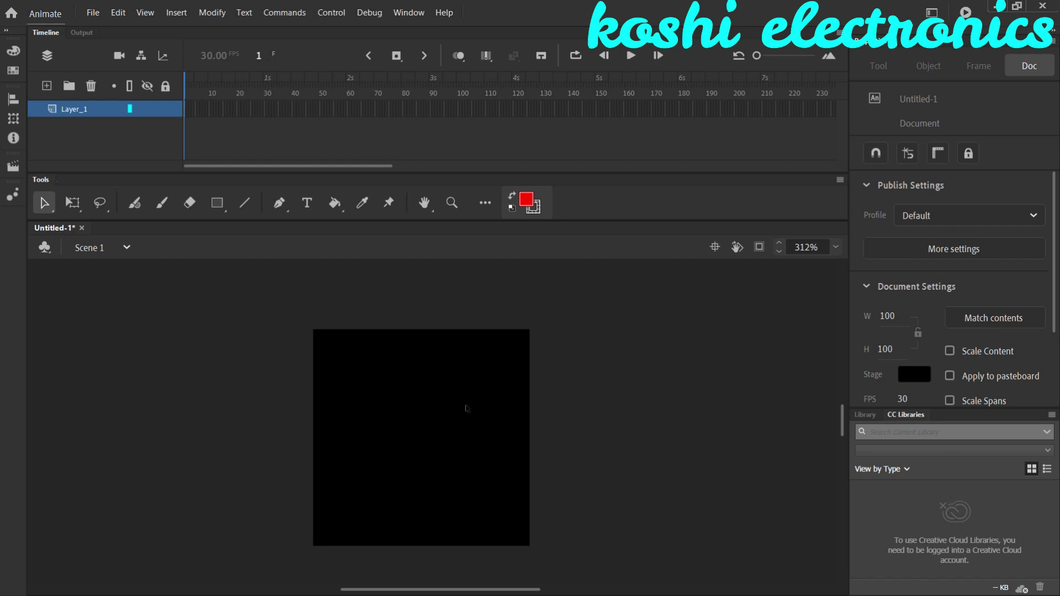
- Bring the downloaded pink flower image from the Desktop onto the stage of the Animate document
click(992, 6)
drag(18, 270, 551, 439)
drag(625, 447, 425, 411)
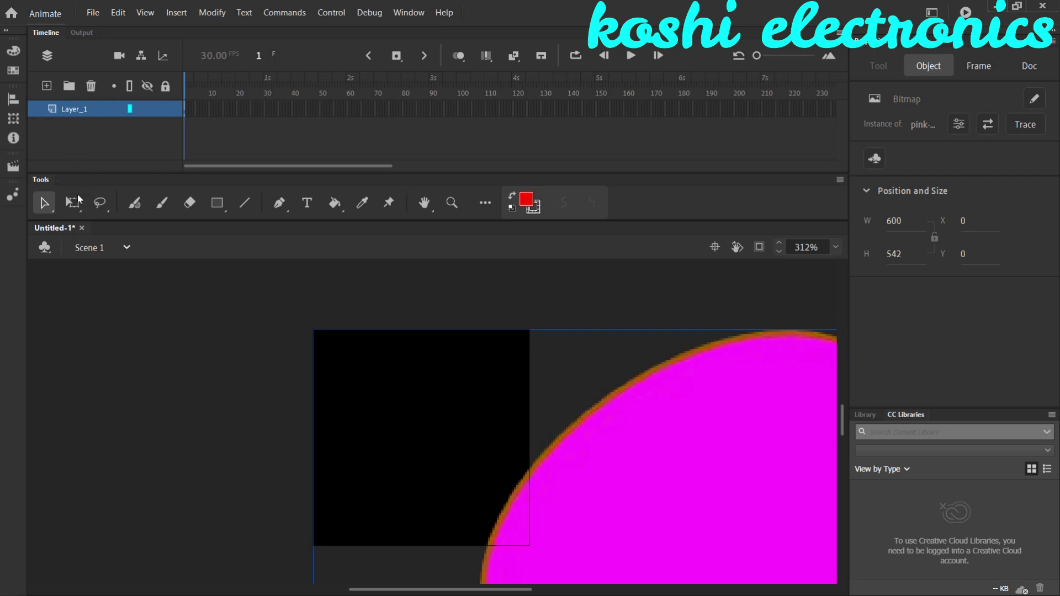
- Scale the flower with Free Transform to about 90.55 × 78.6 px and centre it on the stage at about X 5, Y 12
click(77, 204)
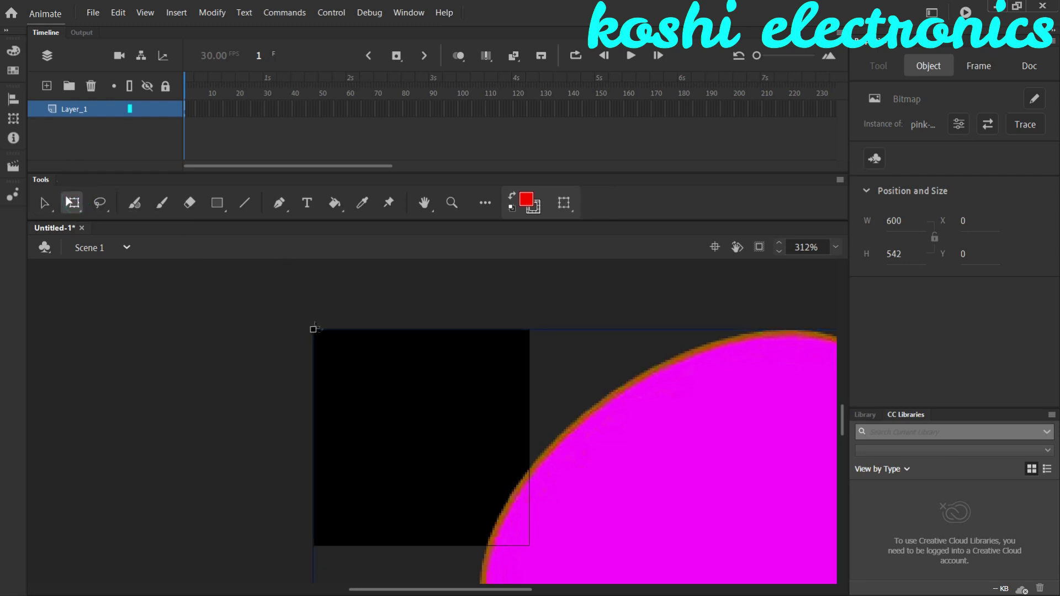
drag(313, 329, 602, 545)
drag(799, 573, 256, 359)
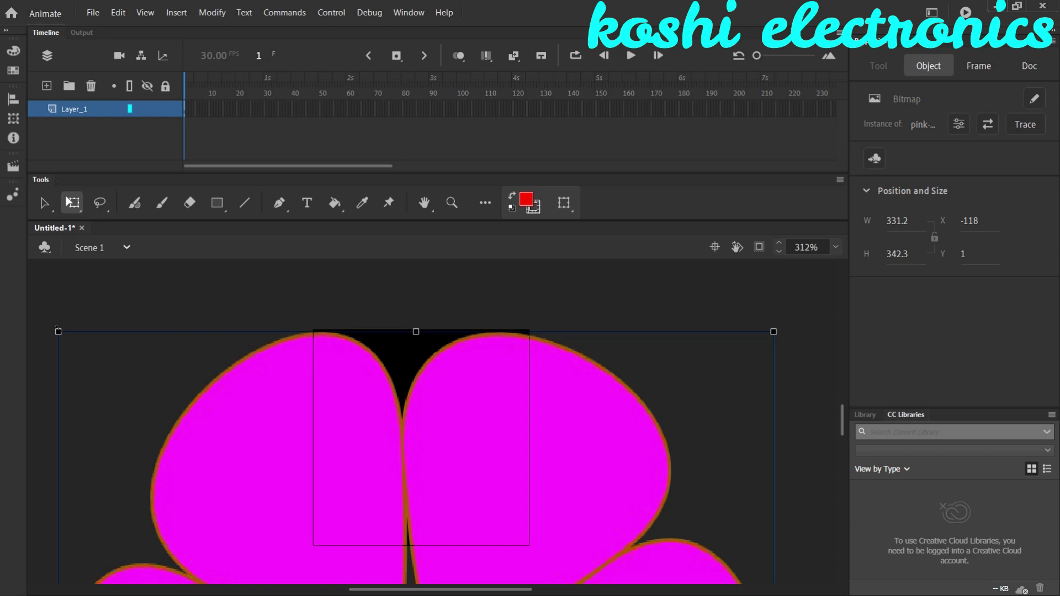
drag(59, 331, 334, 514)
drag(411, 467, 414, 277)
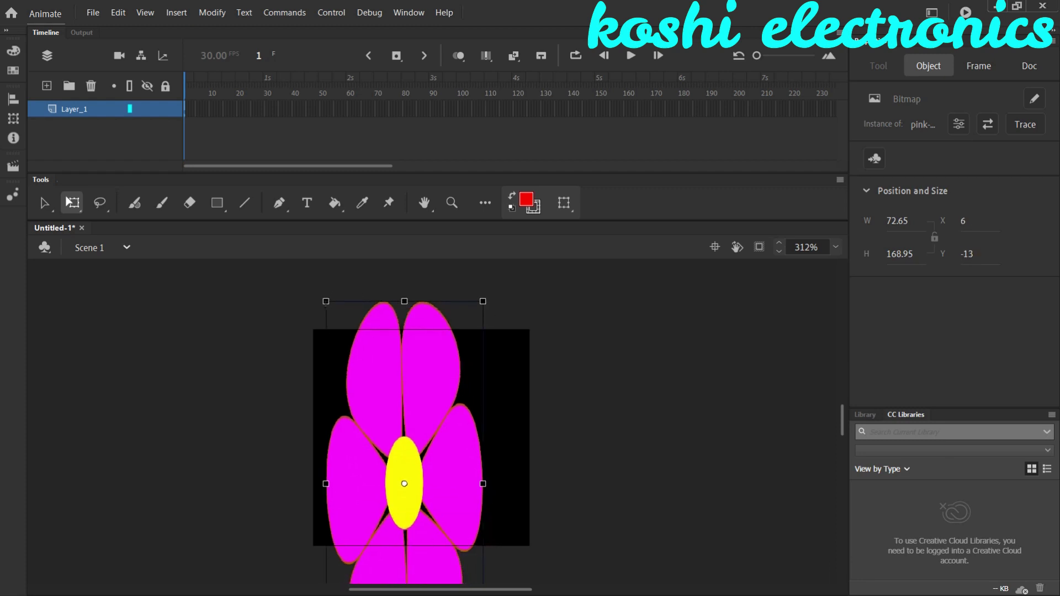
drag(321, 300, 313, 404)
drag(399, 443, 416, 400)
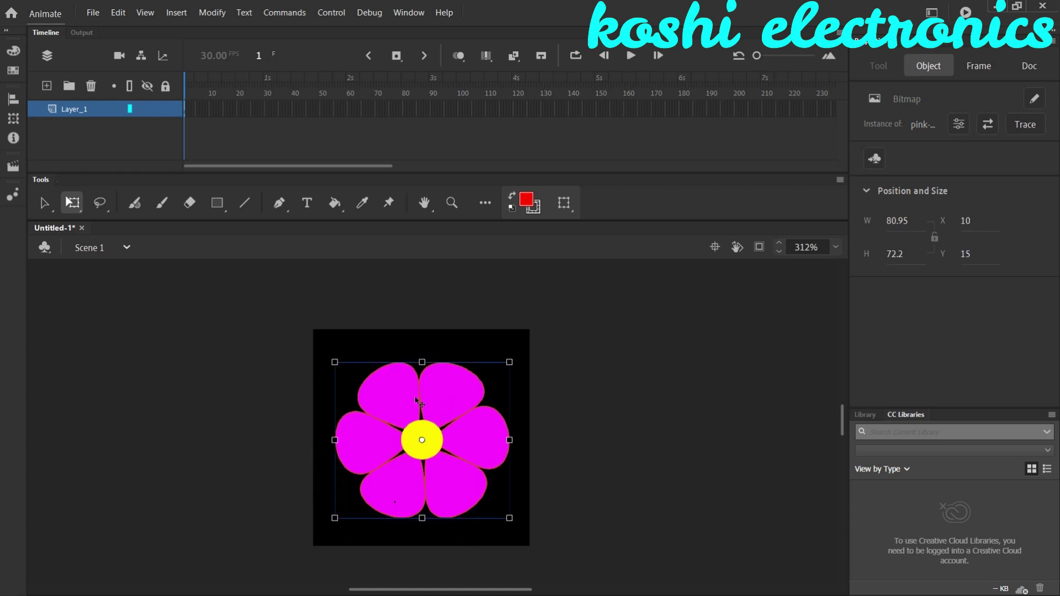
drag(335, 361, 324, 355)
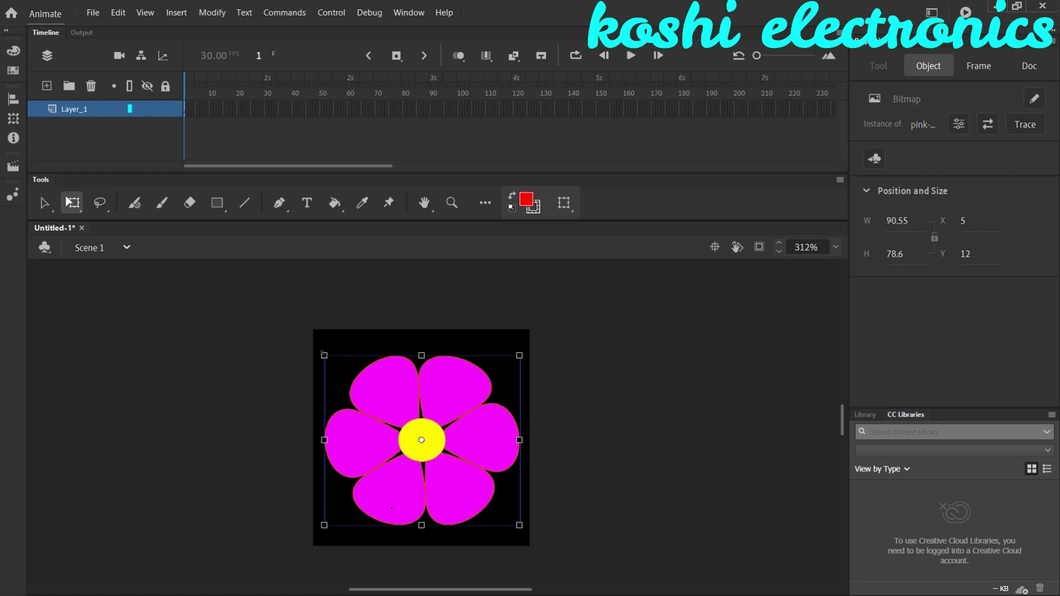
click(613, 493)
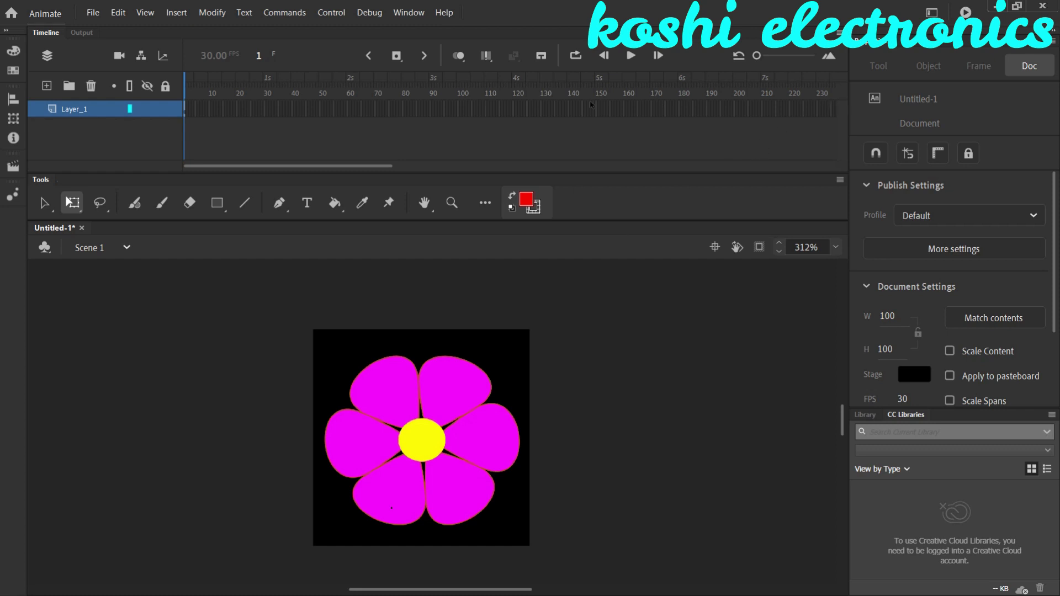
- Insert a keyframe at frame 151 of Layer_1 to extend the flower to about five seconds
mouse_move(756, 56)
mouse_down()
mouse_move(776, 61)
mouse_move(756, 58)
mouse_up()
click(598, 117)
right_click(598, 117)
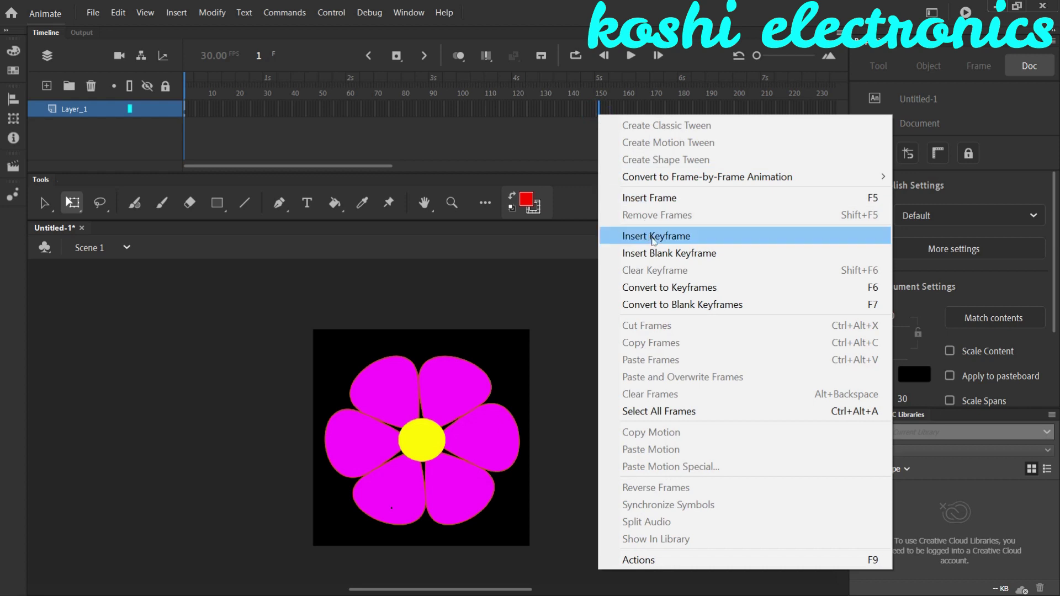
click(653, 237)
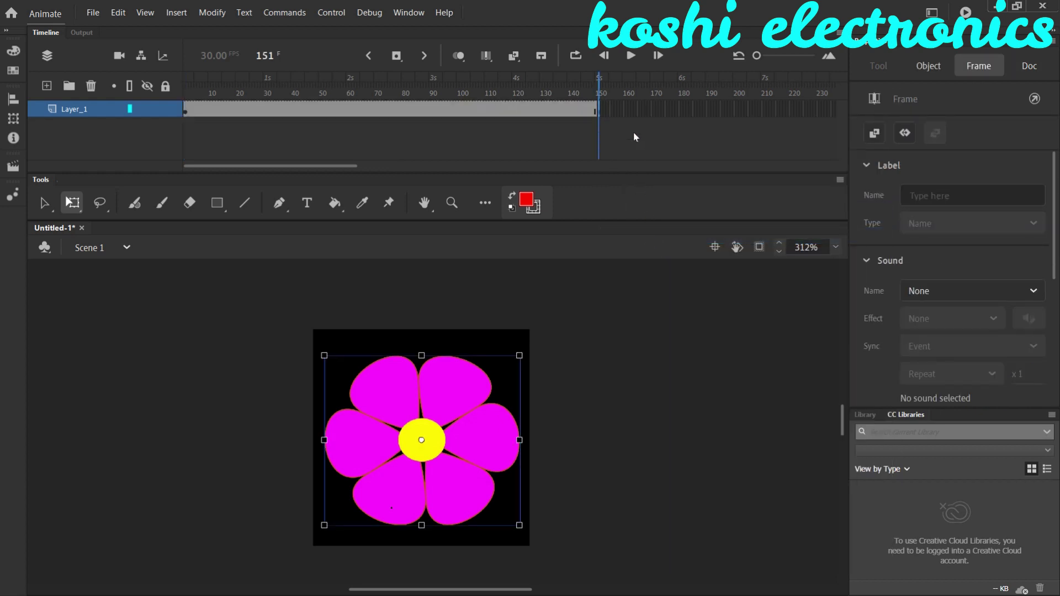
click(600, 79)
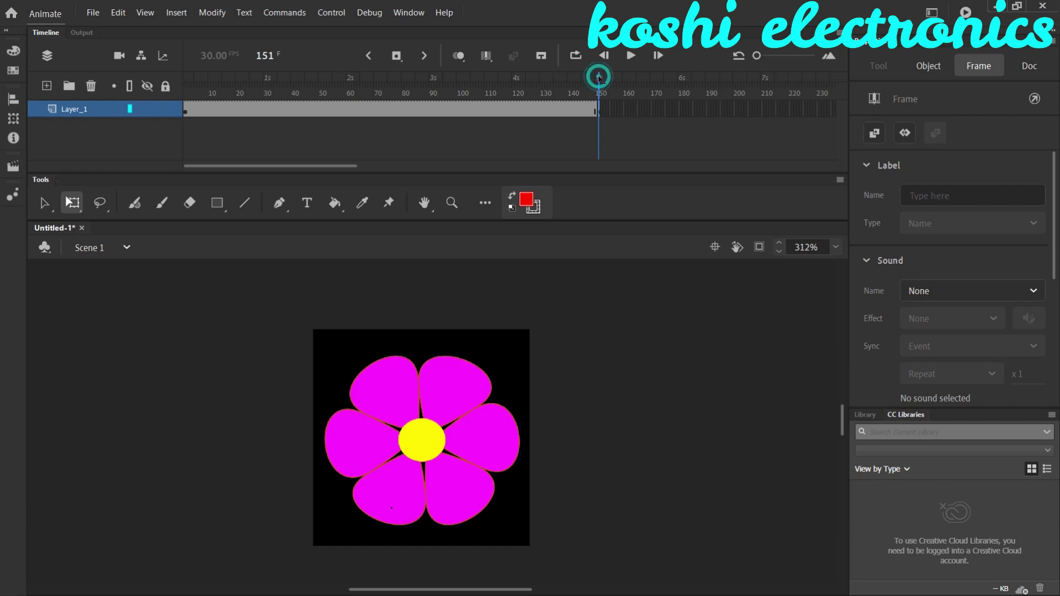
- Create a motion tween on the flower's frame span, converting the bitmap to a symbol
click(501, 106)
right_click(501, 107)
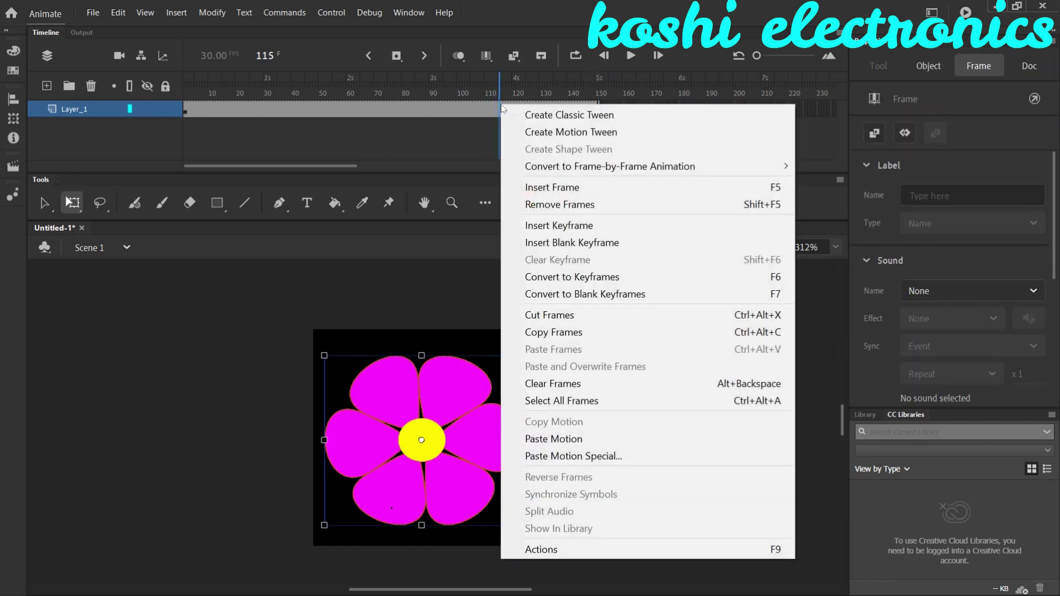
click(539, 135)
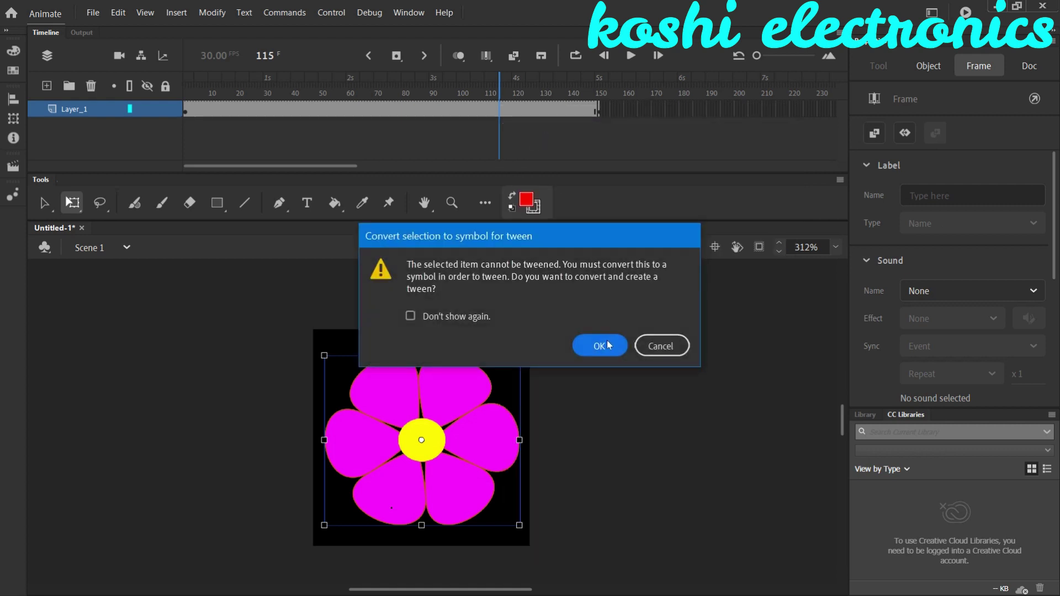
click(608, 345)
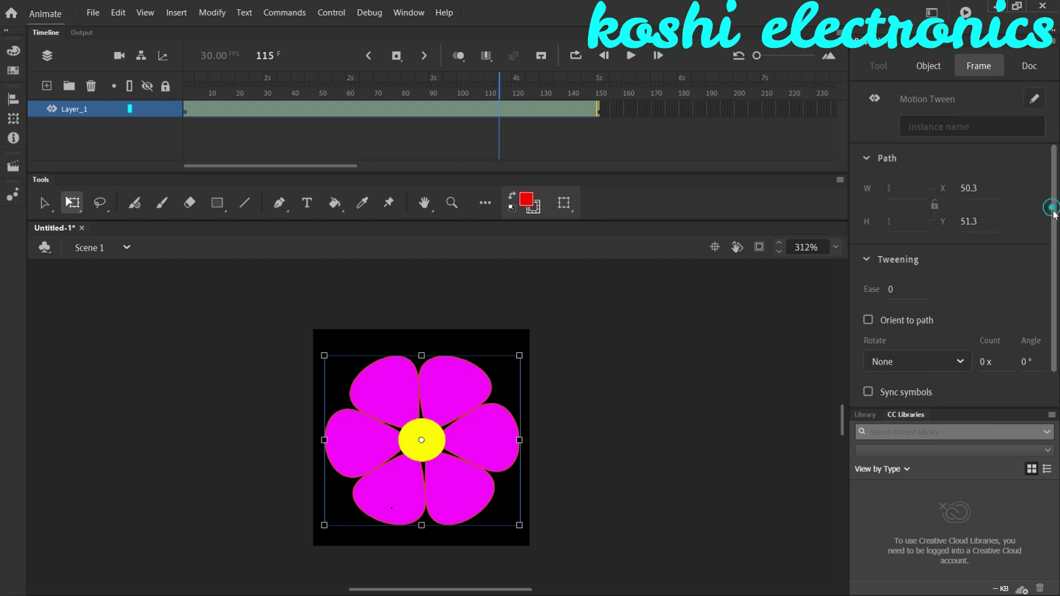
- Set the motion tween to rotate clockwise and play the animation from an earlier frame
scroll(1049, 207, down, 2)
click(962, 324)
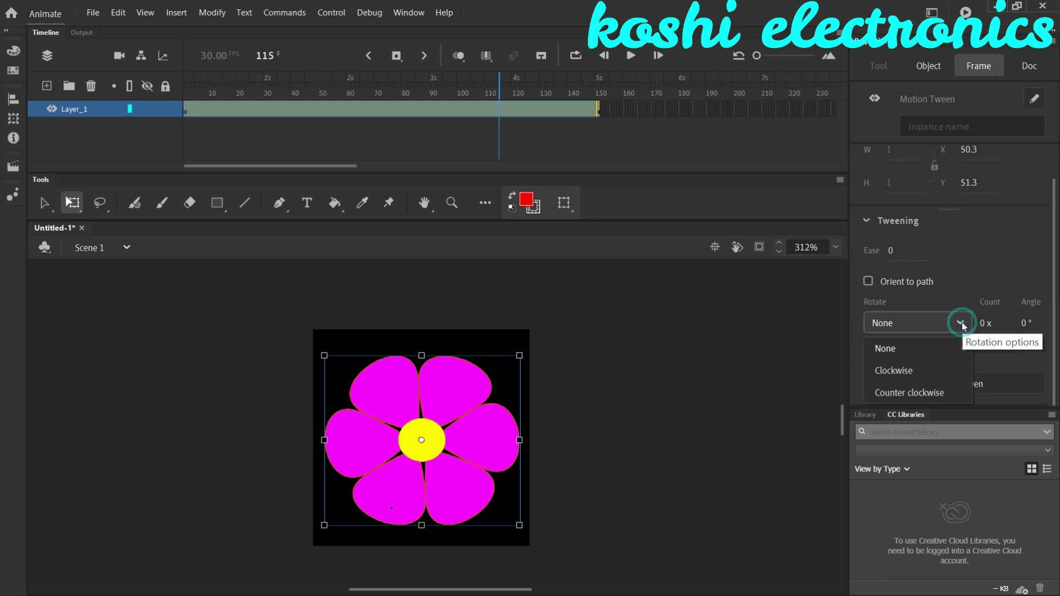
click(949, 365)
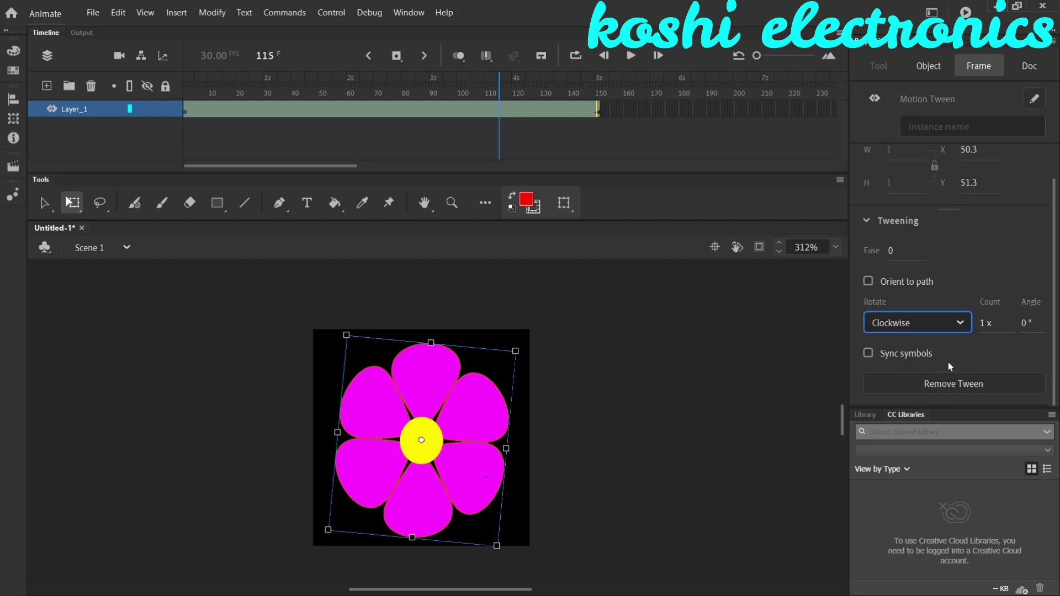
drag(497, 78, 238, 101)
key(Return)
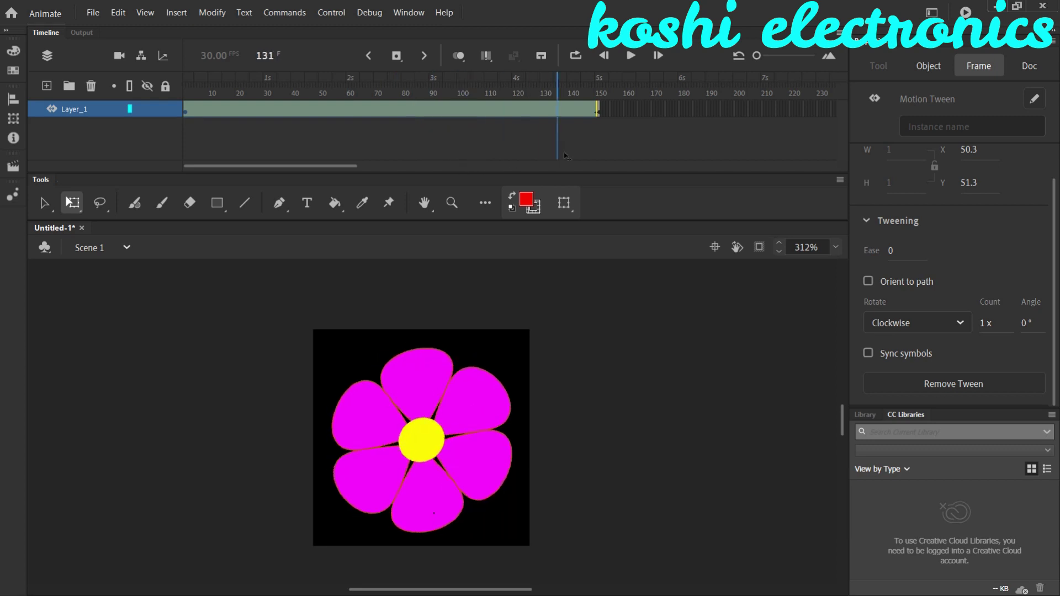
- Stretch the flower vertically at frame 151 to a height of about 81.8 px
click(468, 280)
click(431, 368)
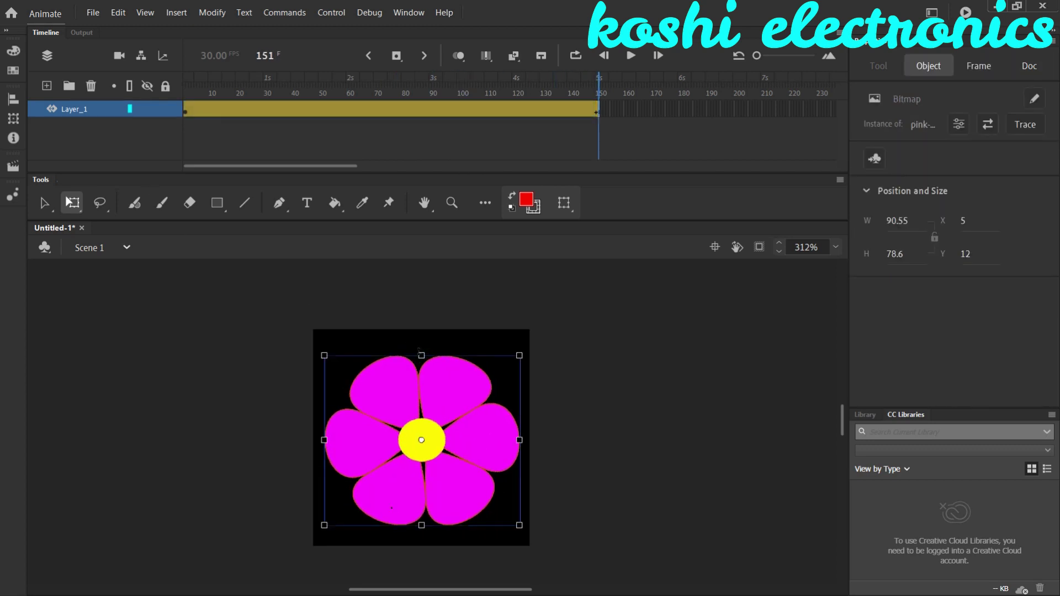
drag(420, 350, 420, 345)
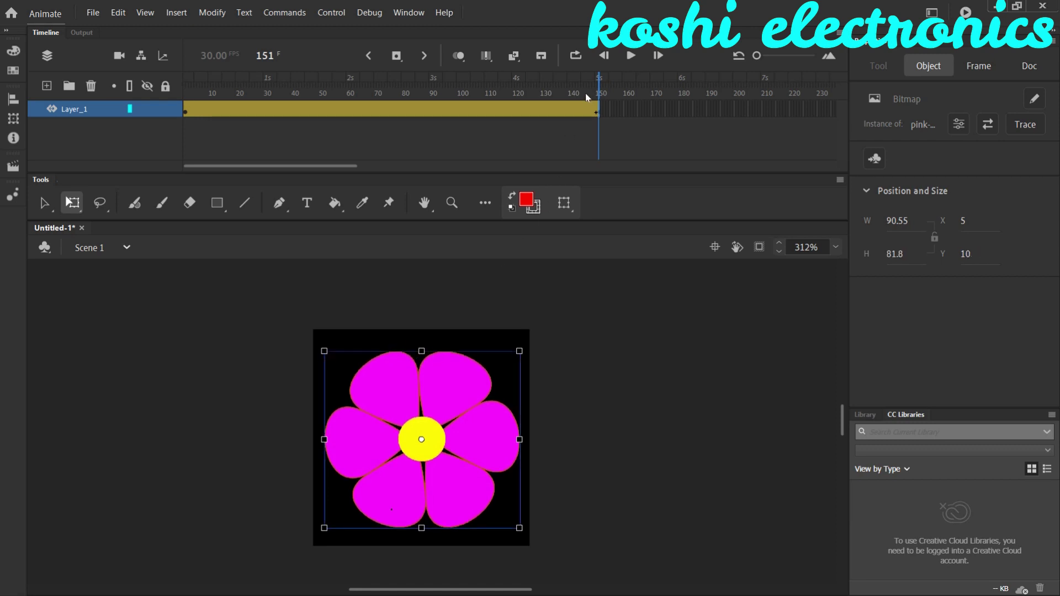
mouse_move(598, 83)
mouse_down()
mouse_move(494, 82)
mouse_move(598, 83)
mouse_up()
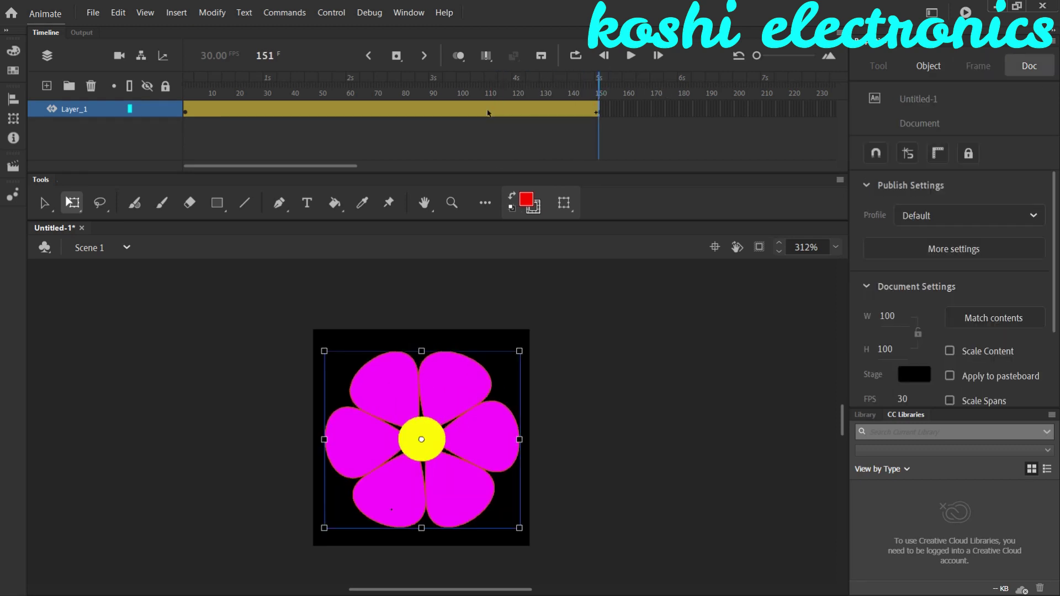
- Remove the motion tween from Layer_1 and stretch the first span's flower vertically to a height of about 88.2 px
right_click(487, 113)
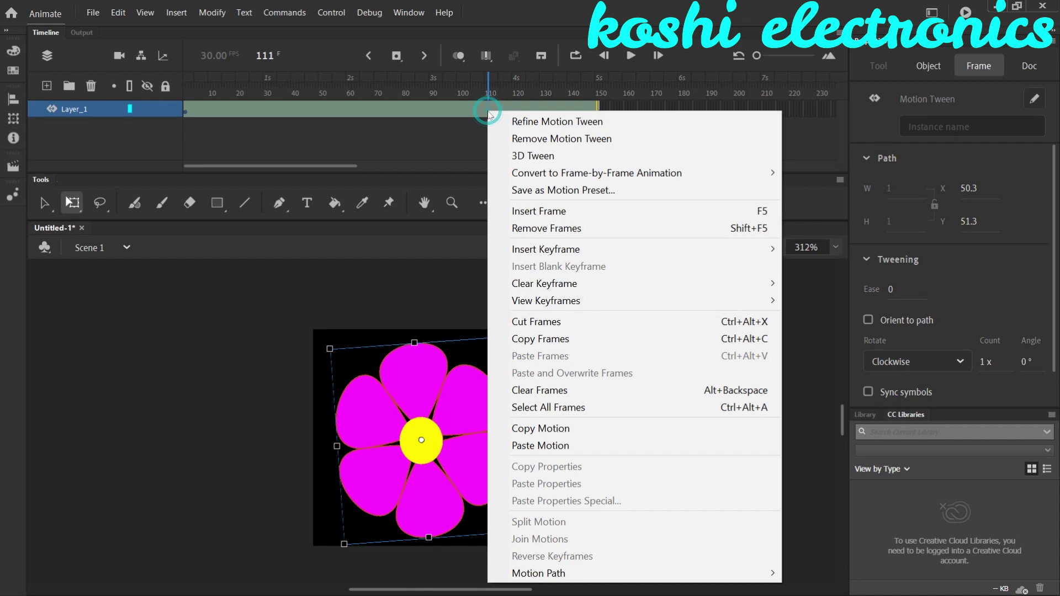
click(518, 138)
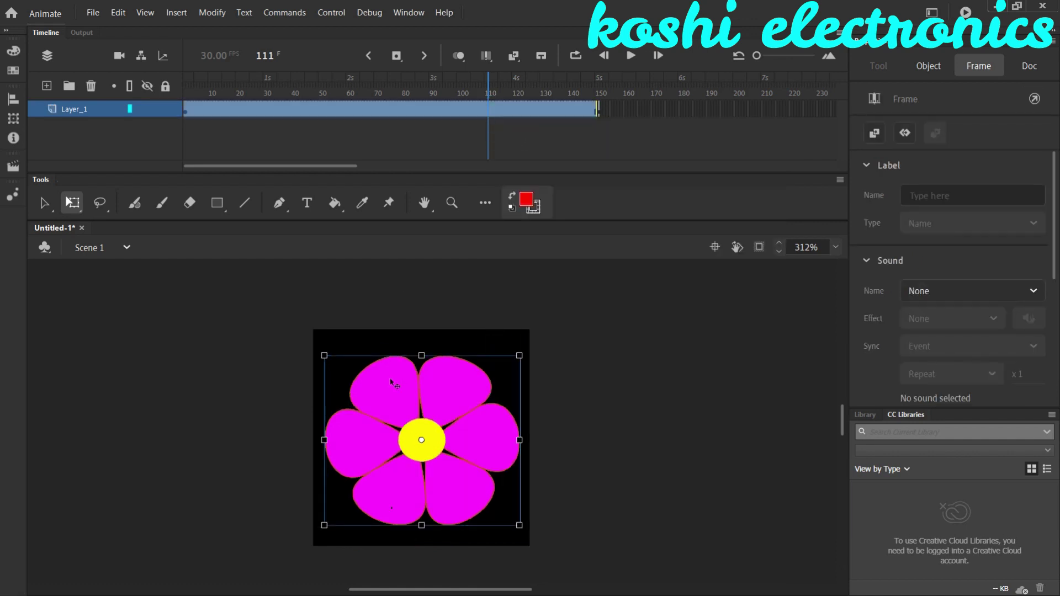
drag(419, 354, 421, 343)
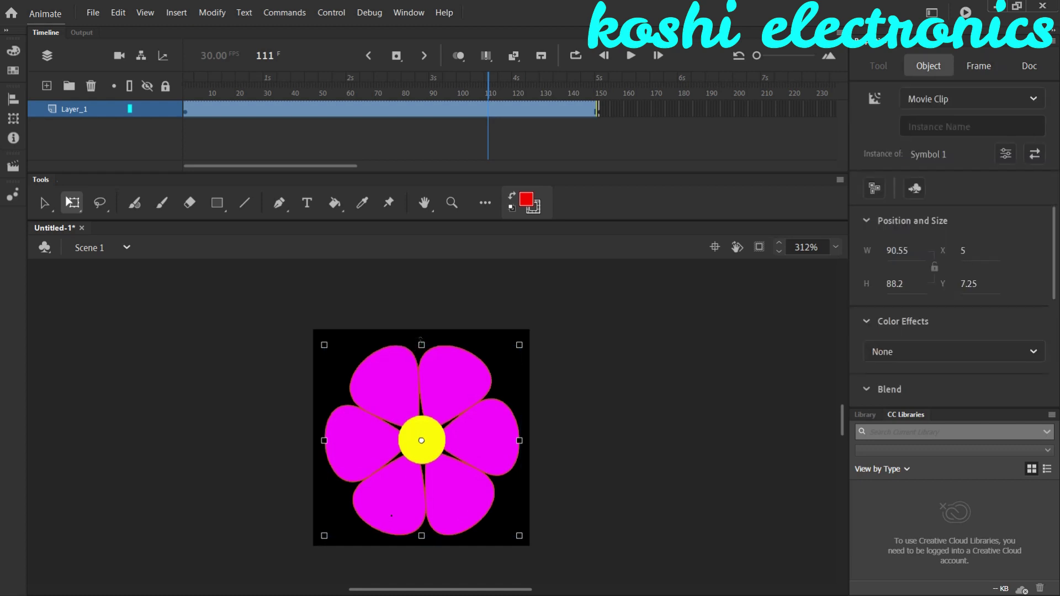
- Create a motion tween on the flower's first span again and scrub the timeline to its end
right_click(516, 108)
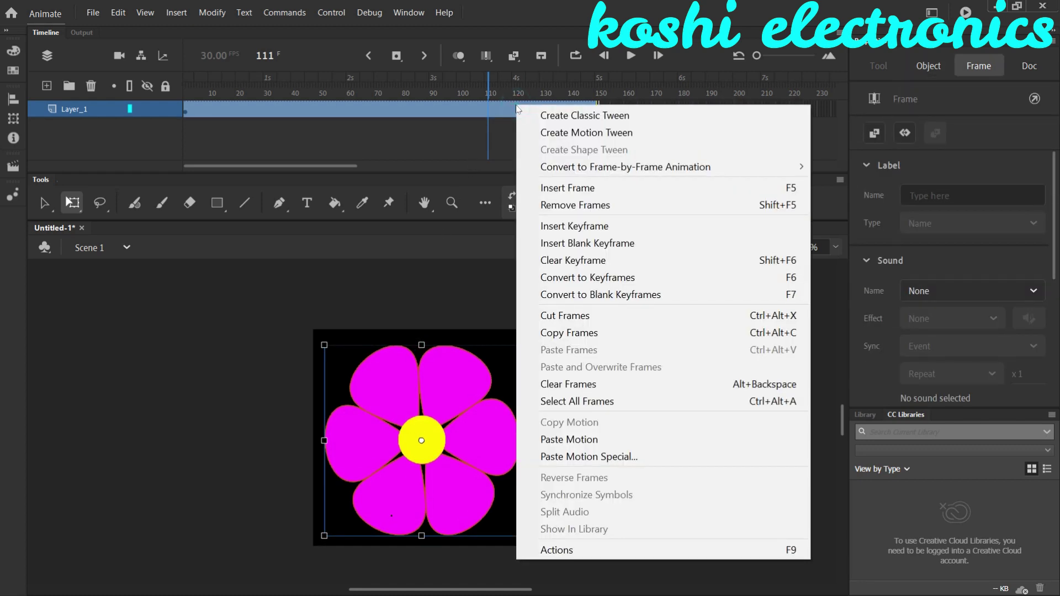
click(546, 132)
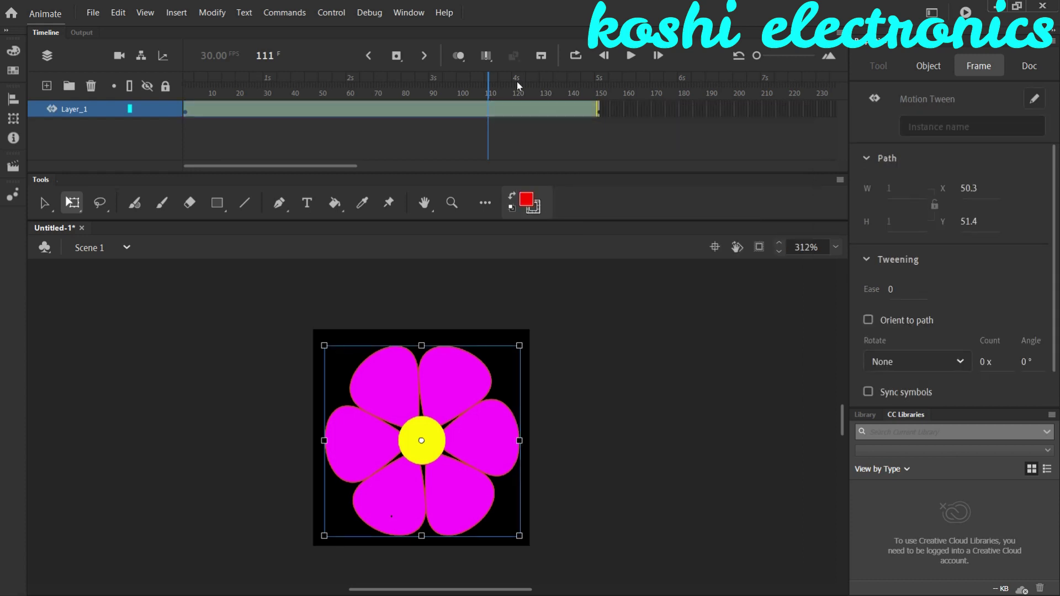
drag(490, 81, 601, 106)
- Show the tween's motion editor with Refine Motion Tween, check the last frame, and remove the motion tween
right_click(561, 110)
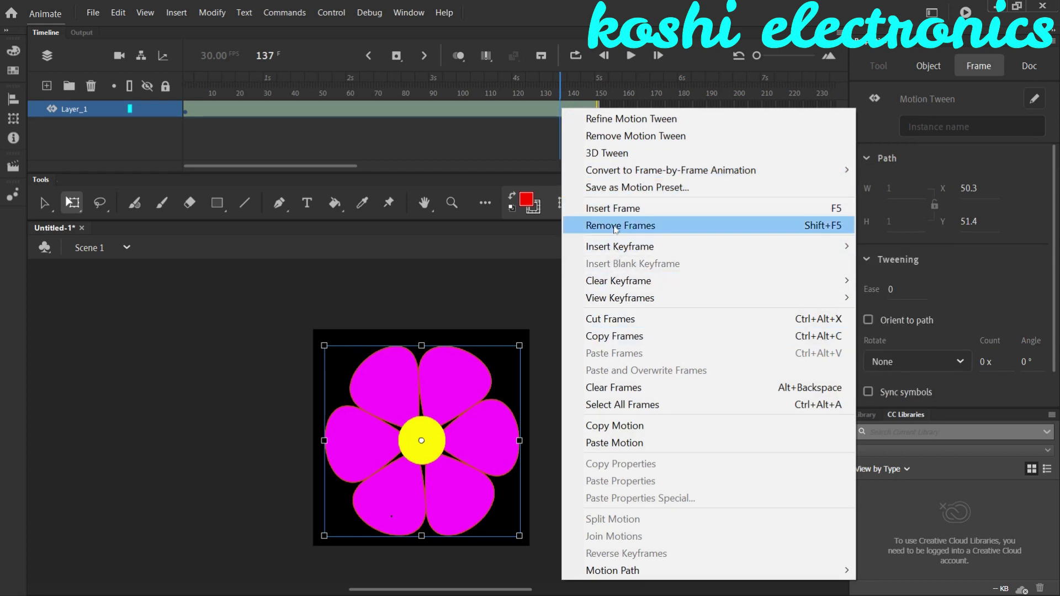
click(634, 119)
drag(560, 87, 603, 97)
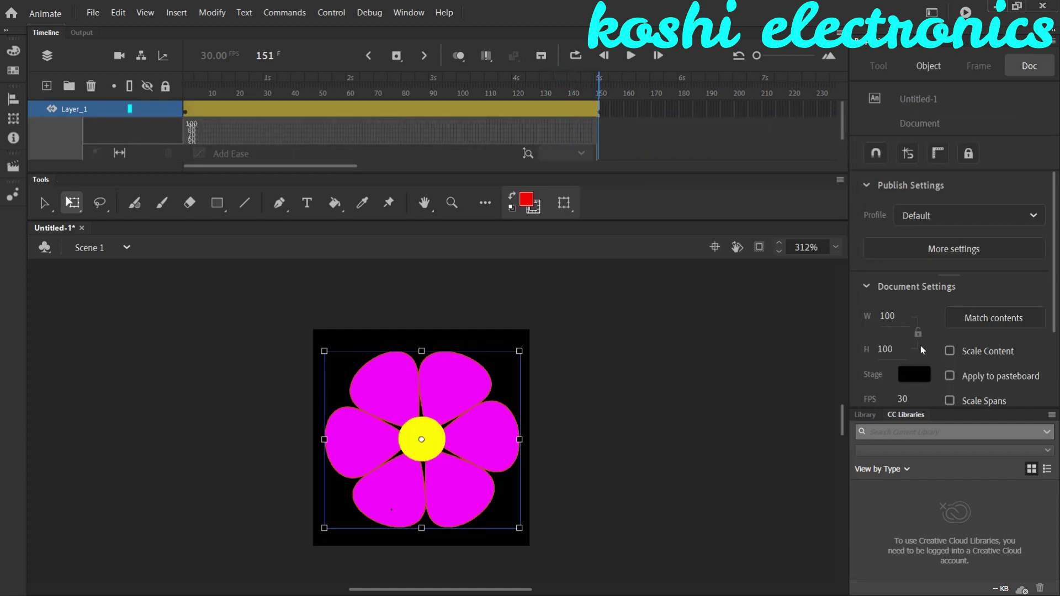
right_click(594, 110)
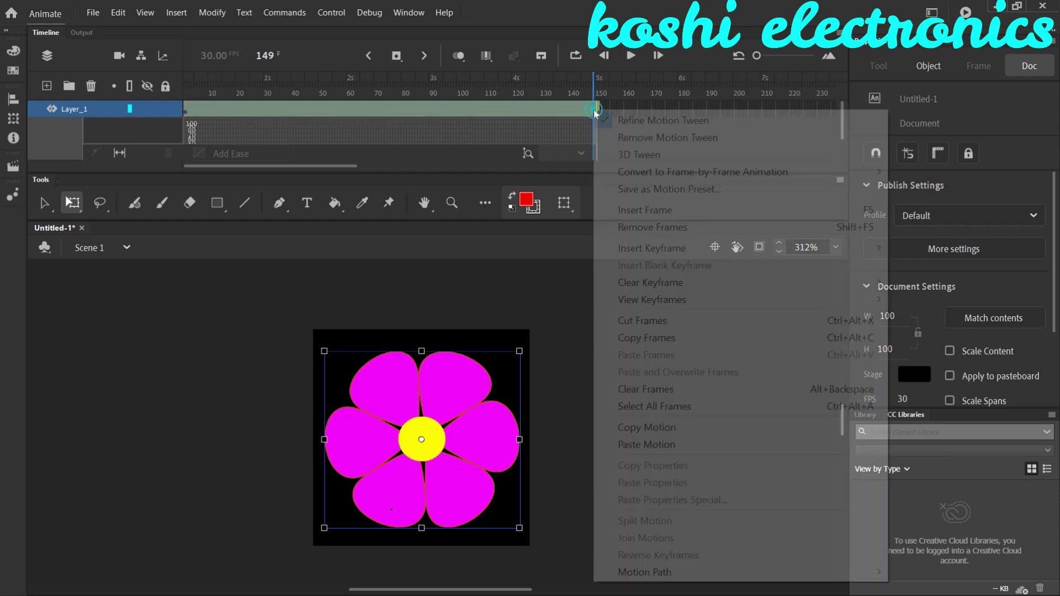
click(628, 137)
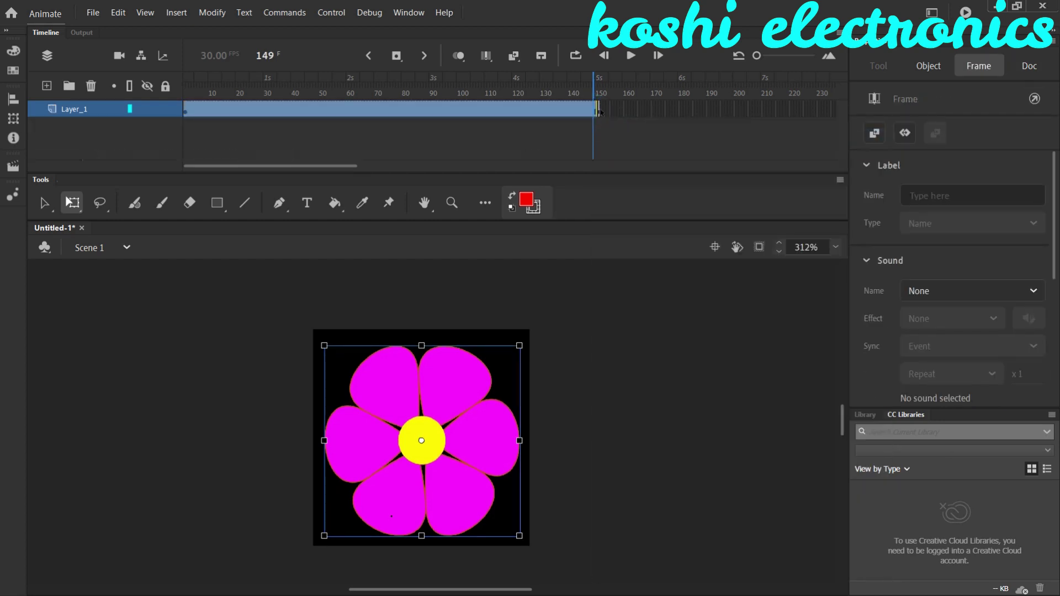
- Create a motion tween with counter clockwise rotation on the flower's first span and play it through to frame 151
right_click(596, 109)
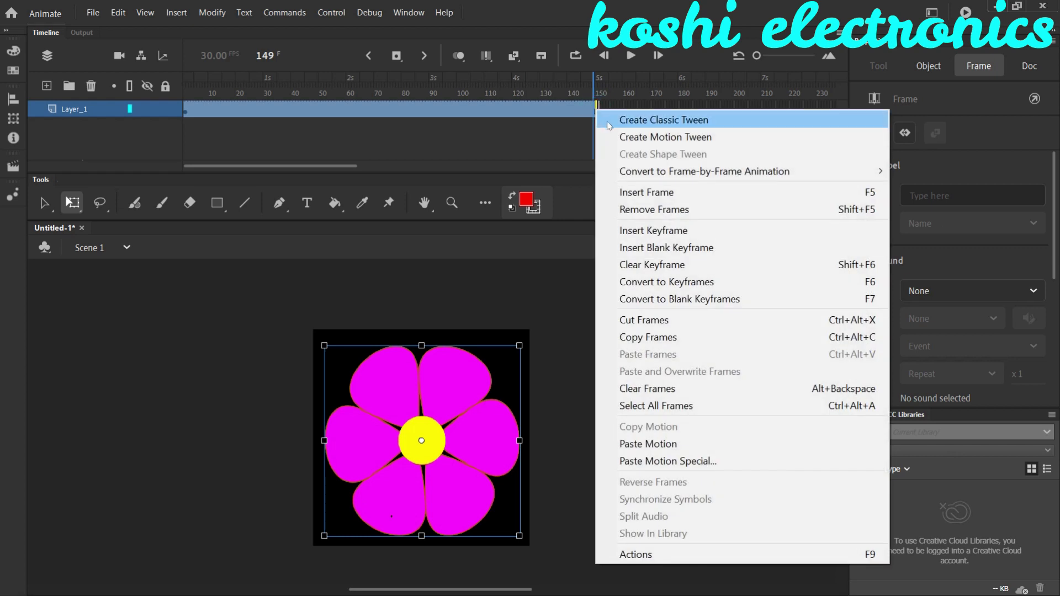
click(628, 137)
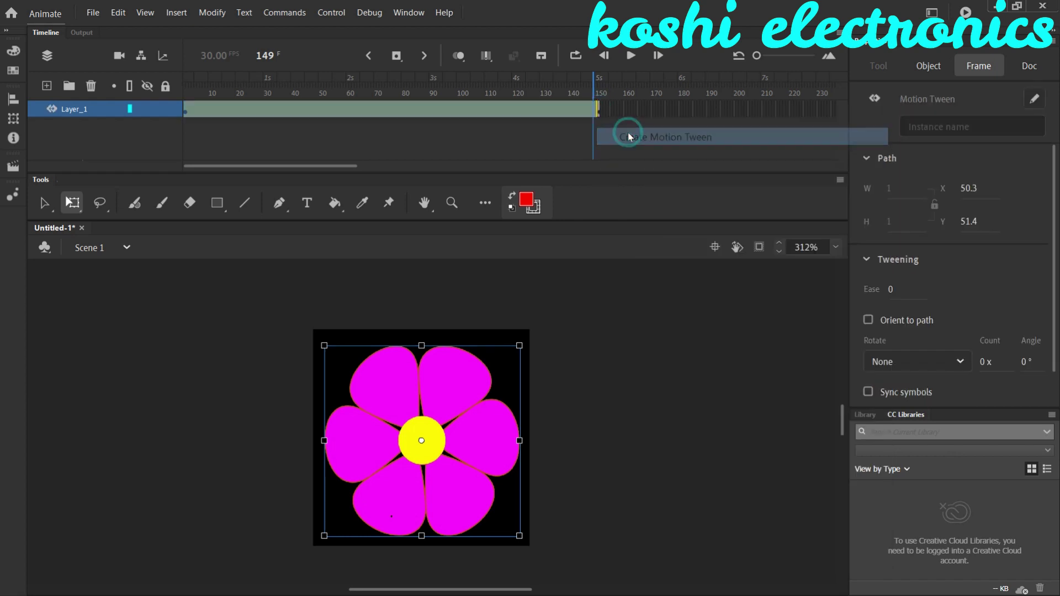
click(969, 363)
click(945, 428)
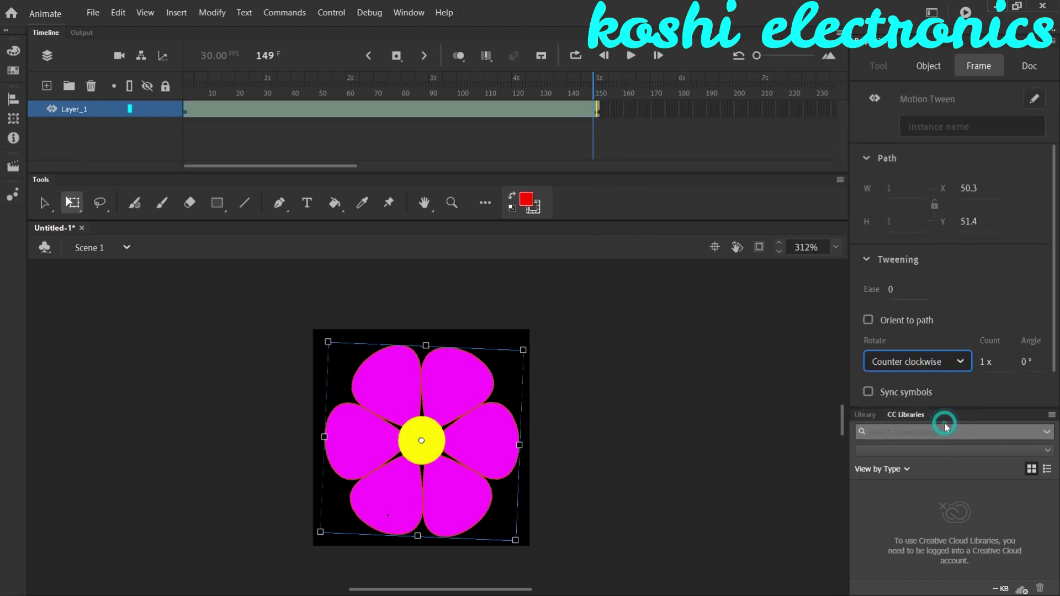
click(591, 95)
key(Return)
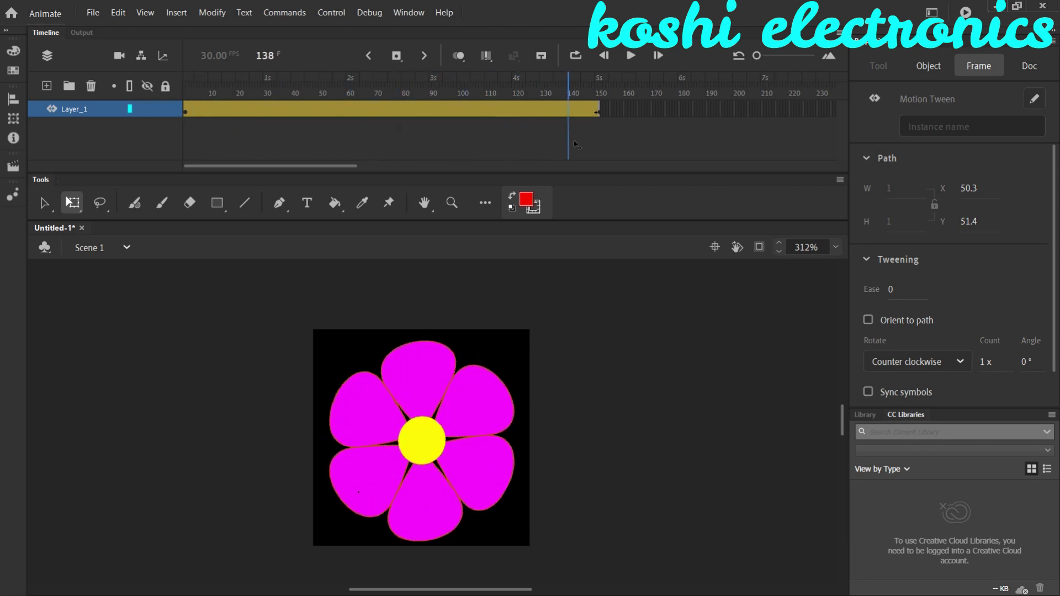
click(600, 146)
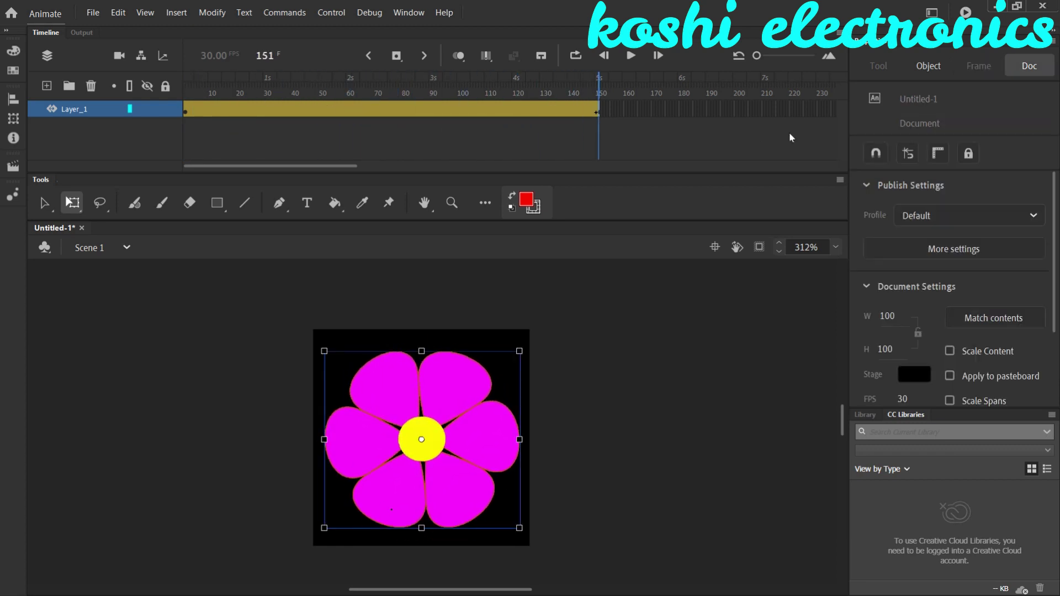
- Extend the flower's second span on Layer_1 by inserting a keyframe at frame 221
click(818, 112)
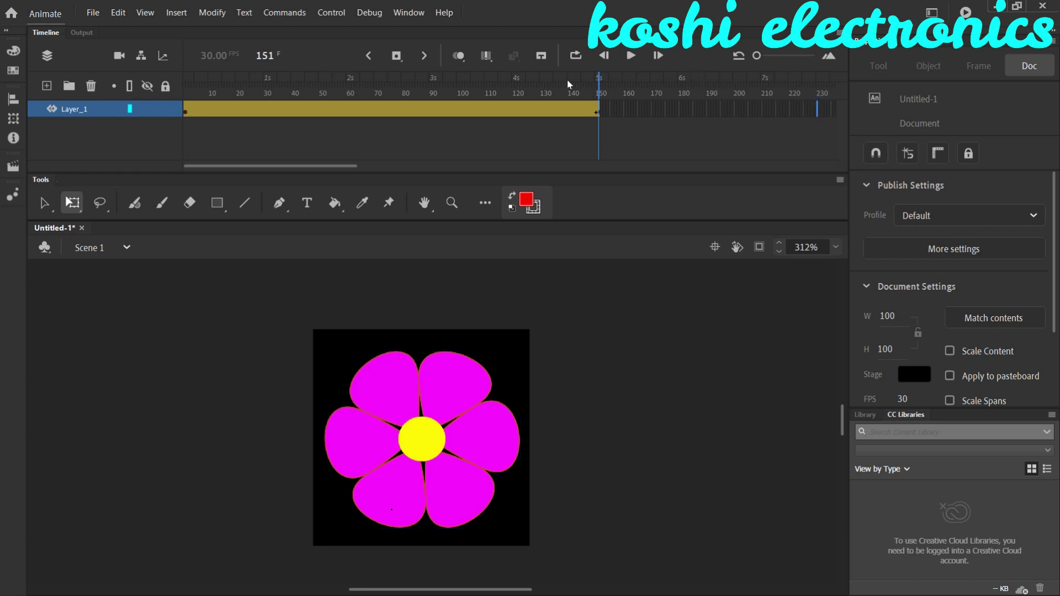
click(600, 82)
right_click(793, 108)
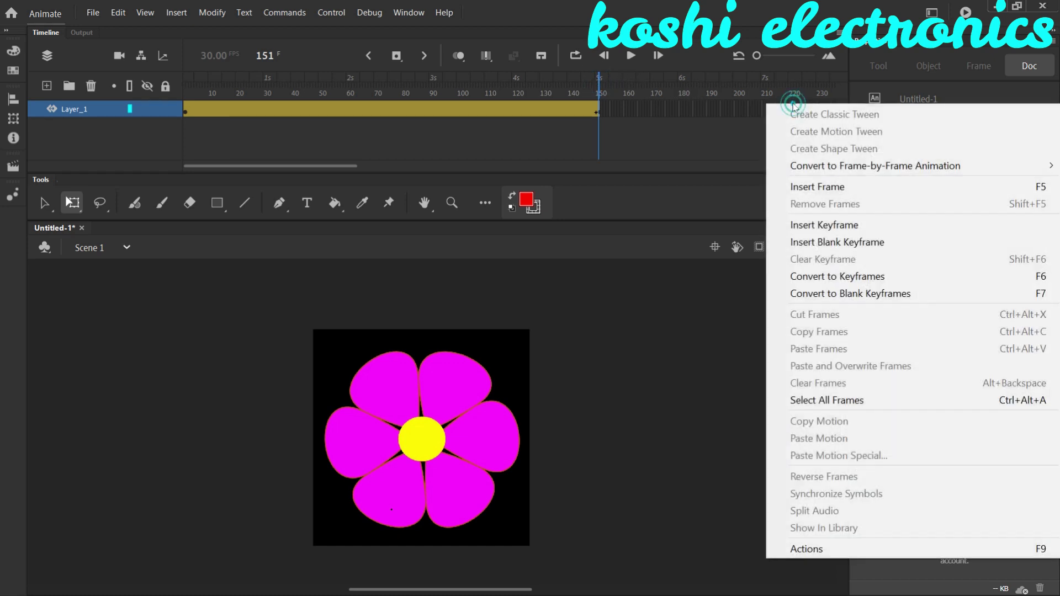
click(826, 225)
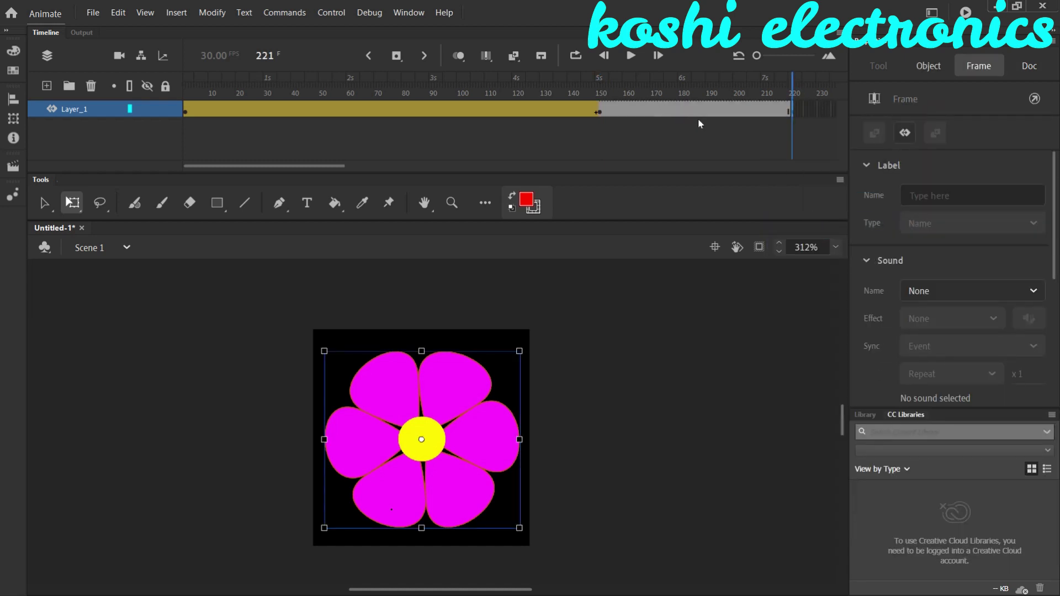
- Create a motion tween on the second span, converting the flower to a symbol, and set its rotation to Clockwise
right_click(706, 104)
click(746, 134)
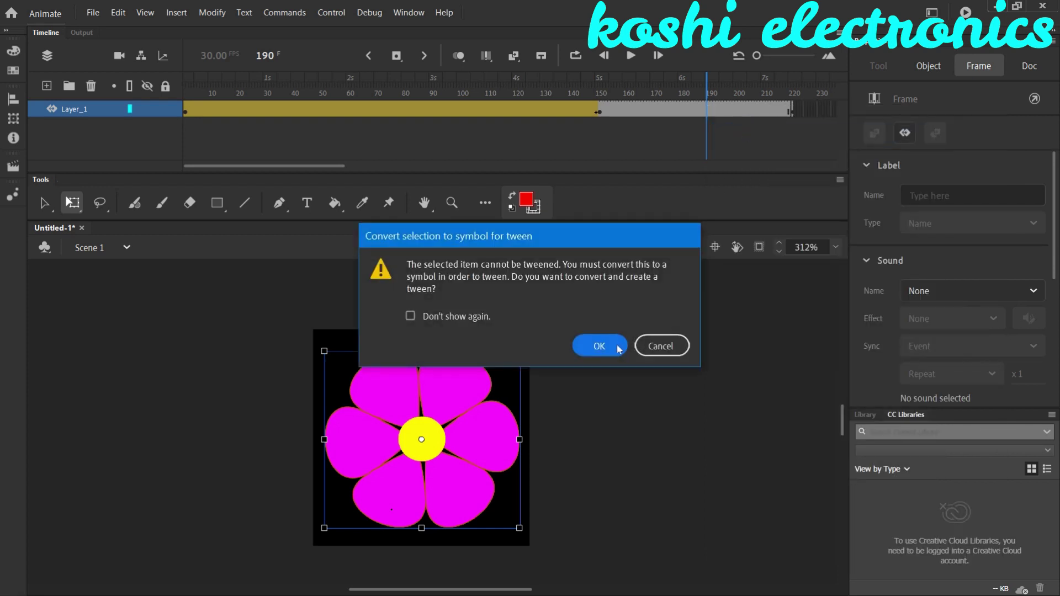
click(617, 348)
click(959, 360)
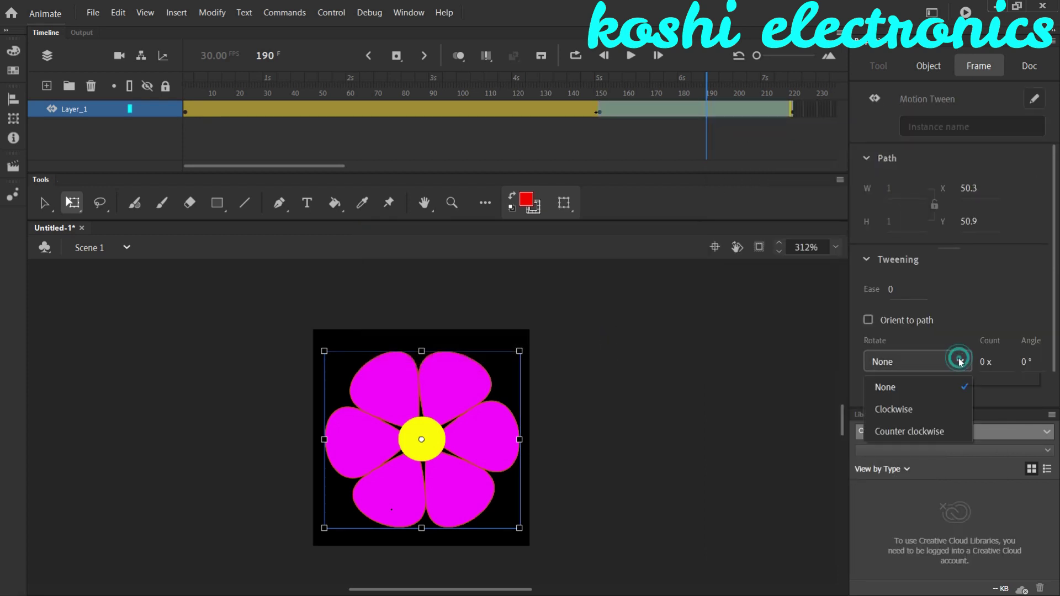
click(938, 408)
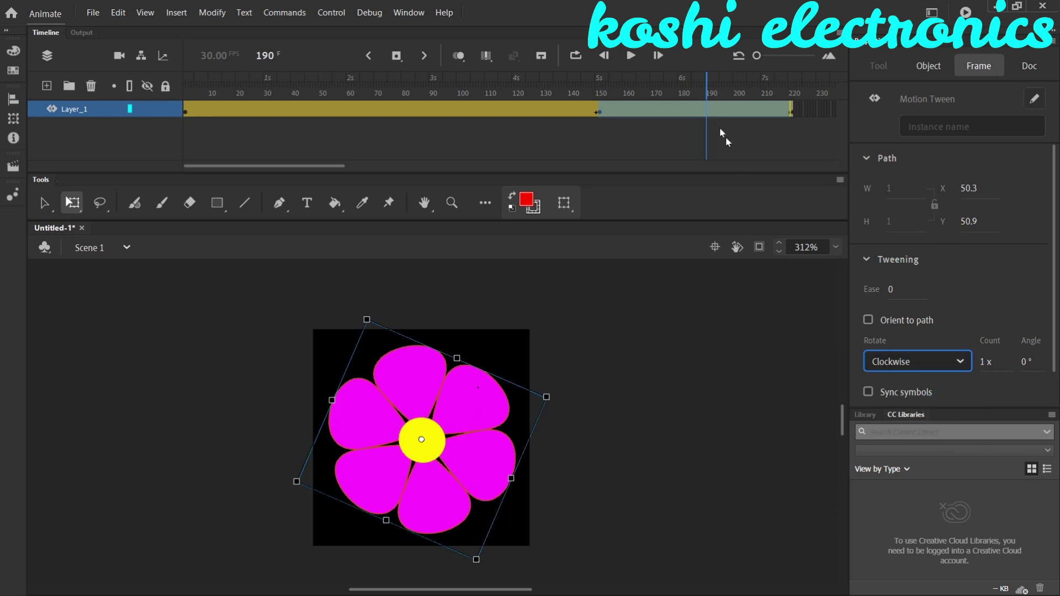
- Scrub the timeline back to frame 1, test the movie to check both rotations, and close the preview
drag(707, 83, 148, 102)
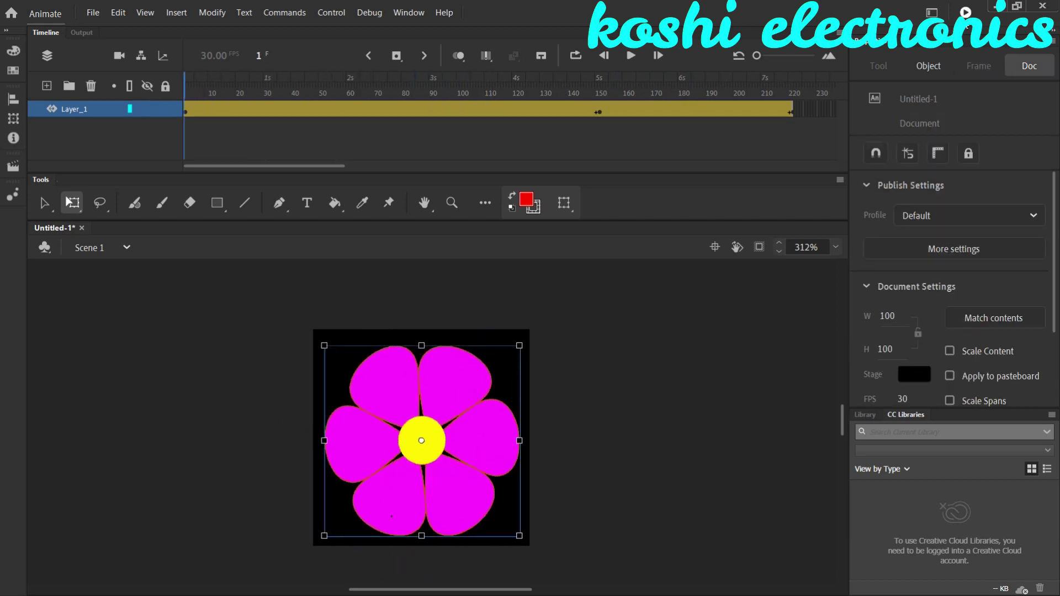
click(966, 11)
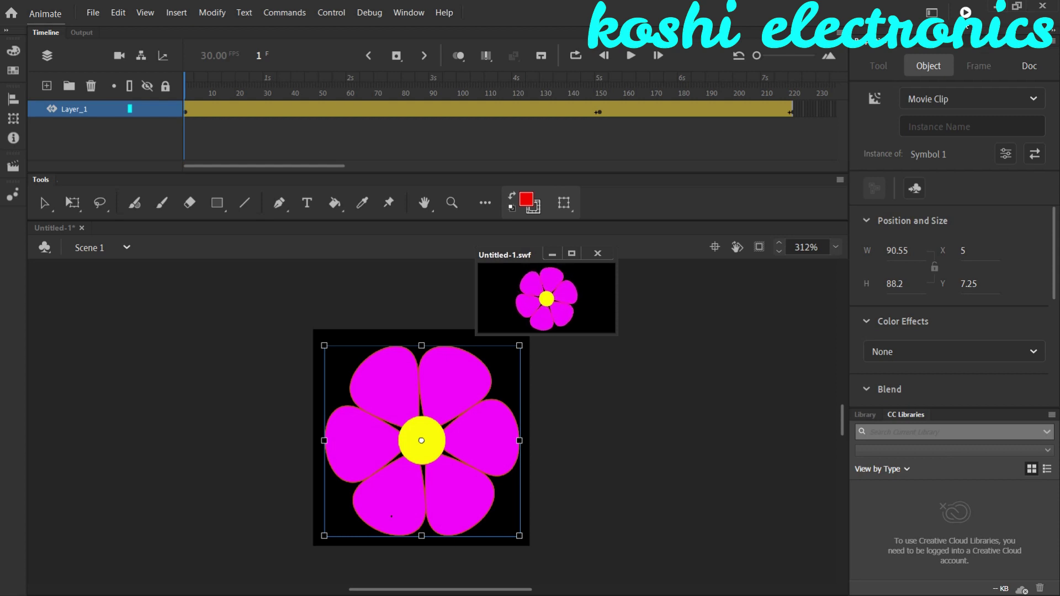
click(598, 254)
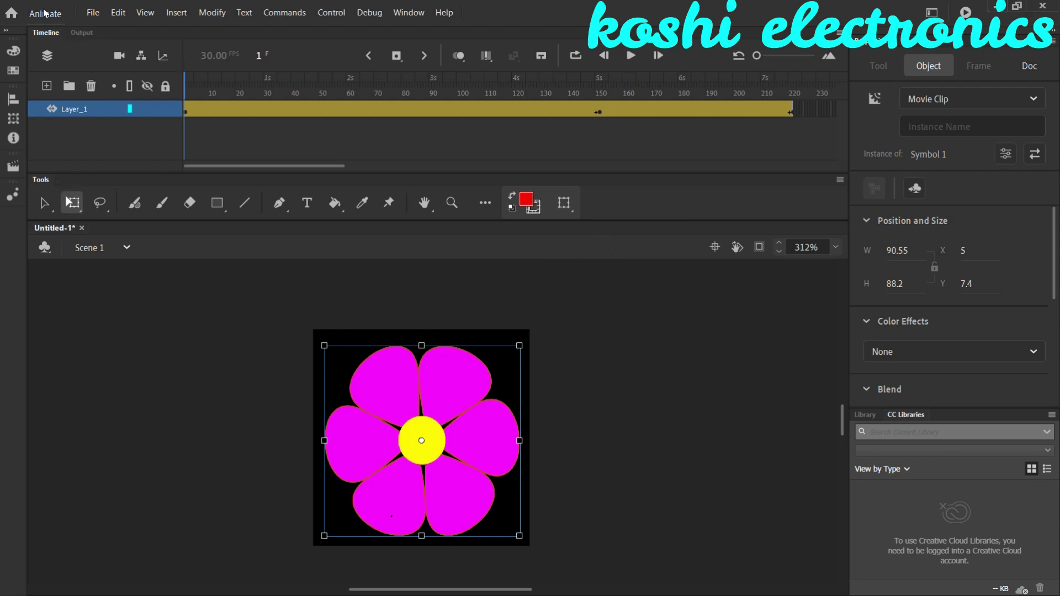
- Export the animation to the Desktop as an SWF movie named Untitled-1.swf
click(93, 12)
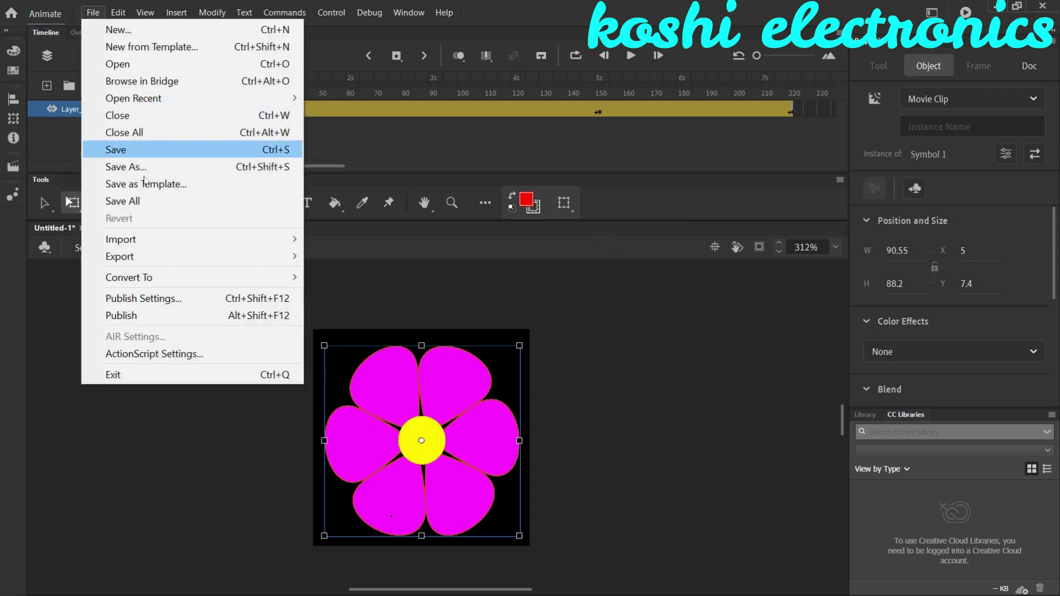
mouse_move(297, 263)
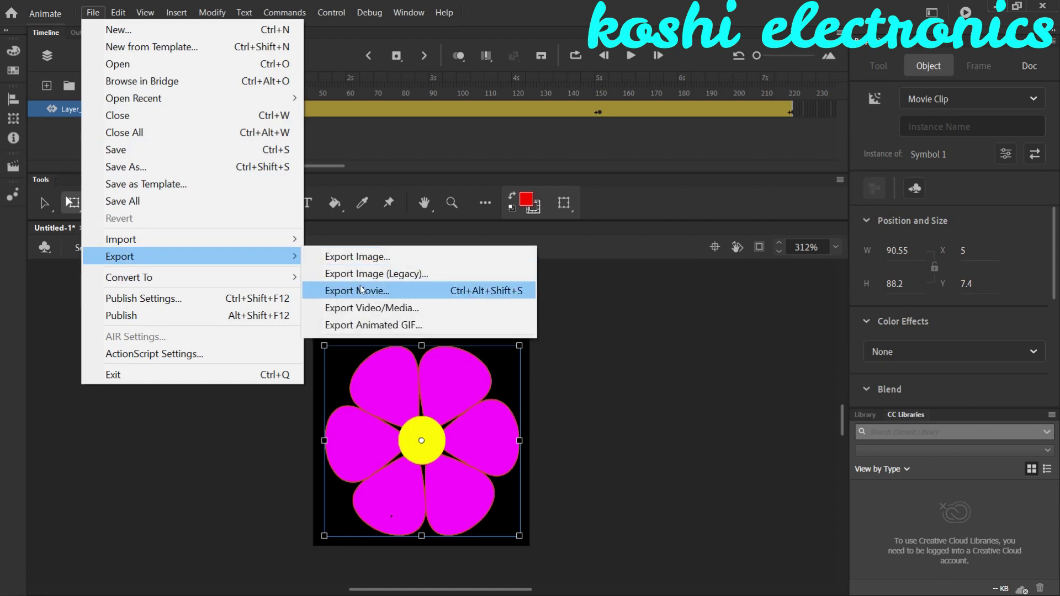
click(361, 290)
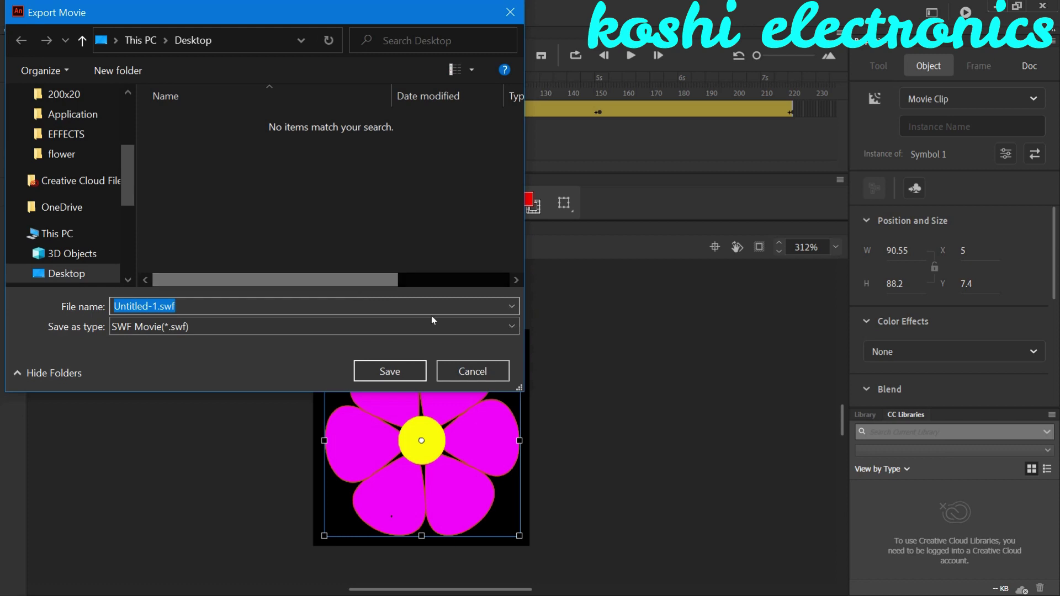
click(446, 331)
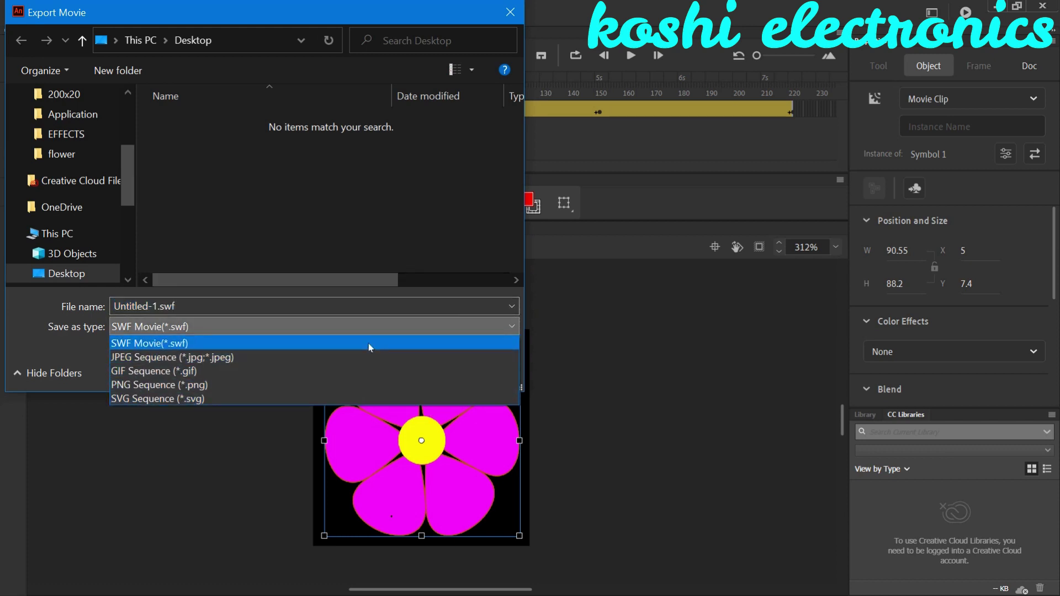
click(181, 330)
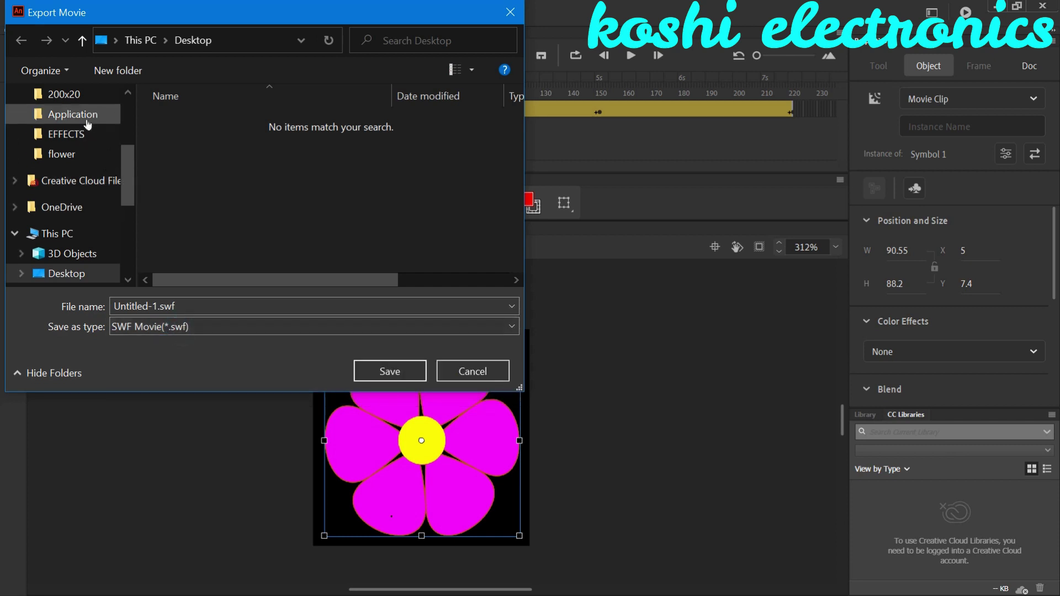
click(95, 275)
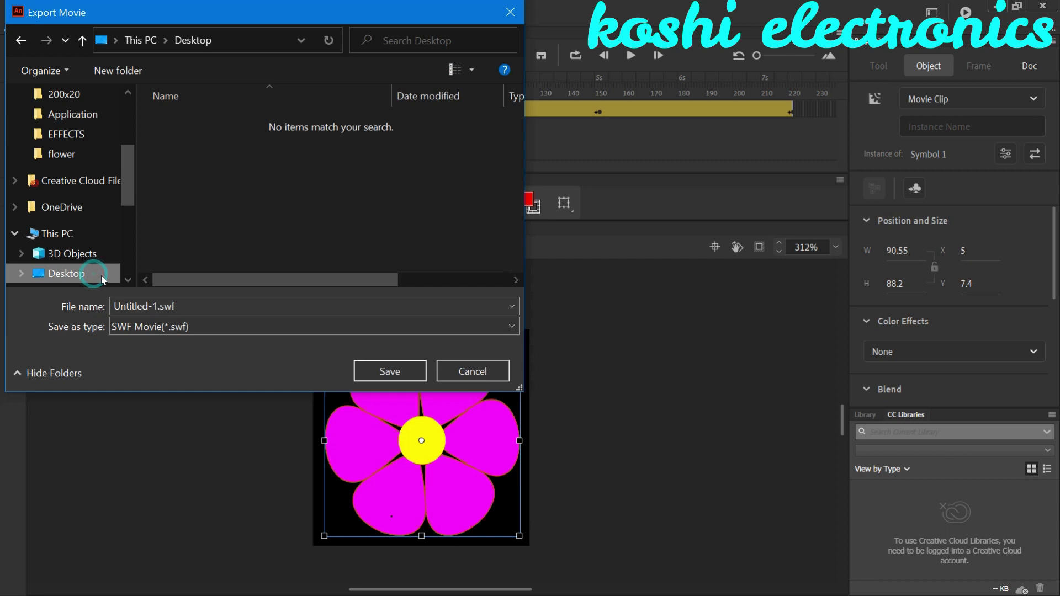
click(386, 368)
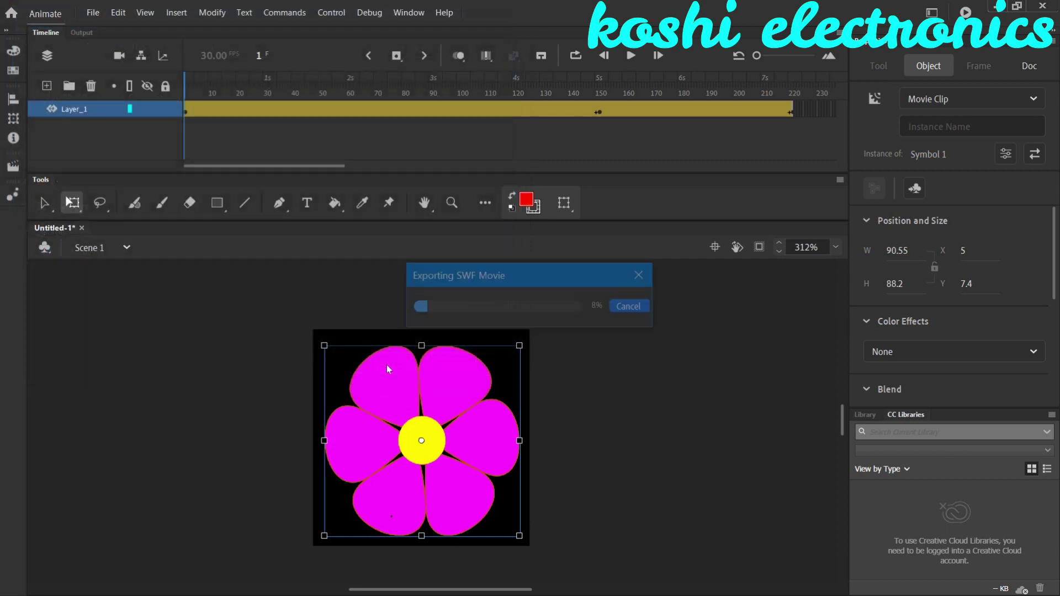
- Switch to LedEdit 2014 and load Untitled-1.swf from the Desktop as a video effect on the LED layout
click(998, 10)
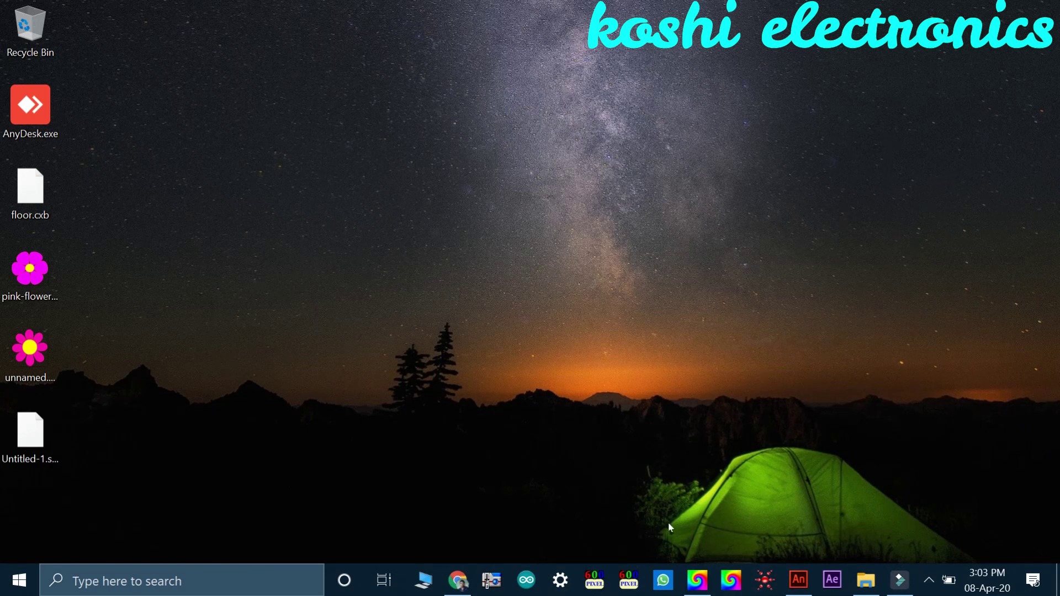
click(697, 580)
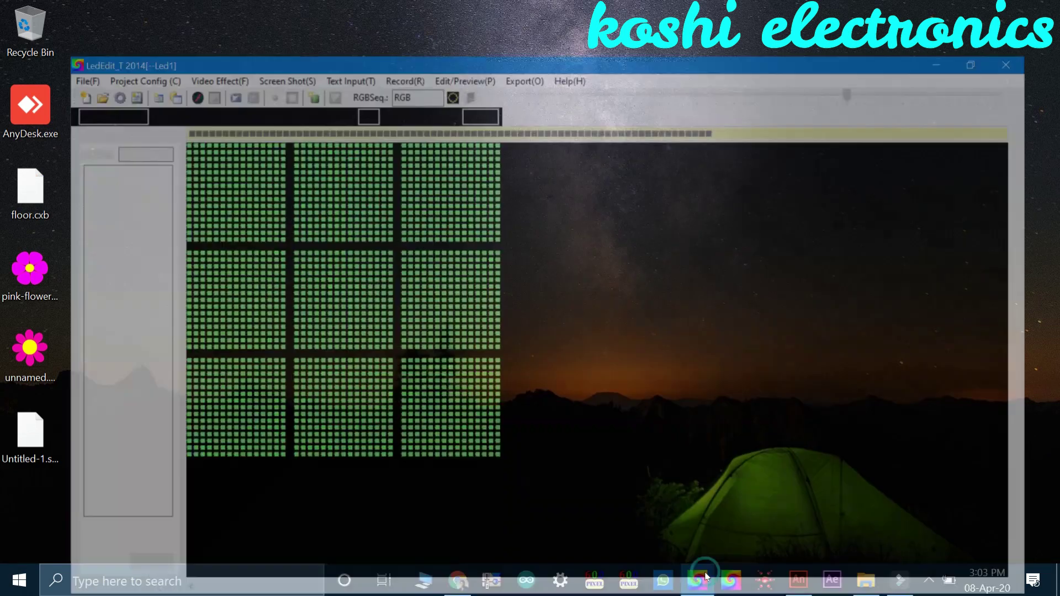
click(166, 26)
click(159, 45)
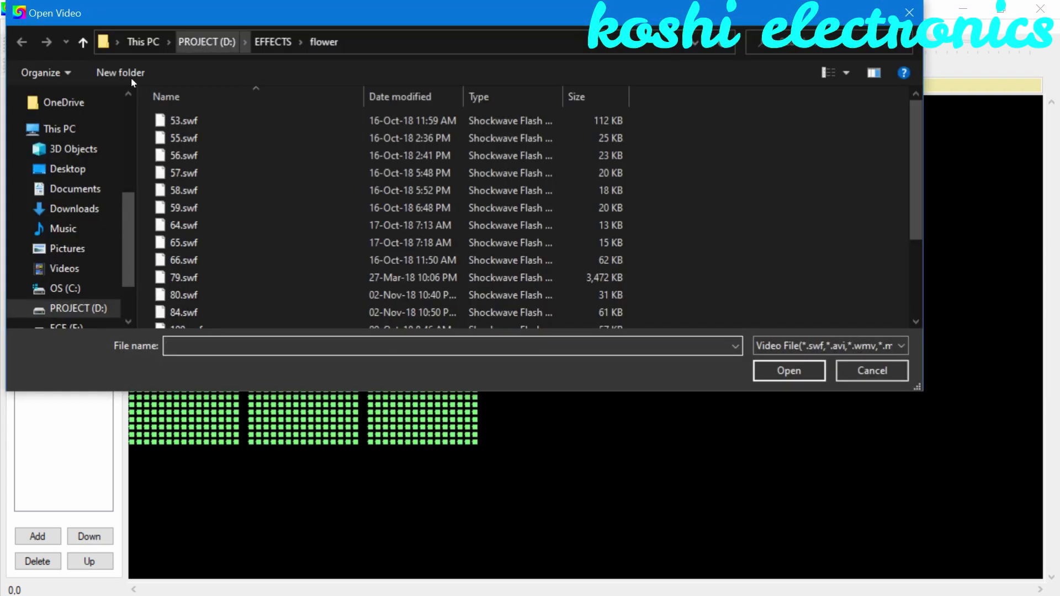
click(66, 169)
double_click(169, 120)
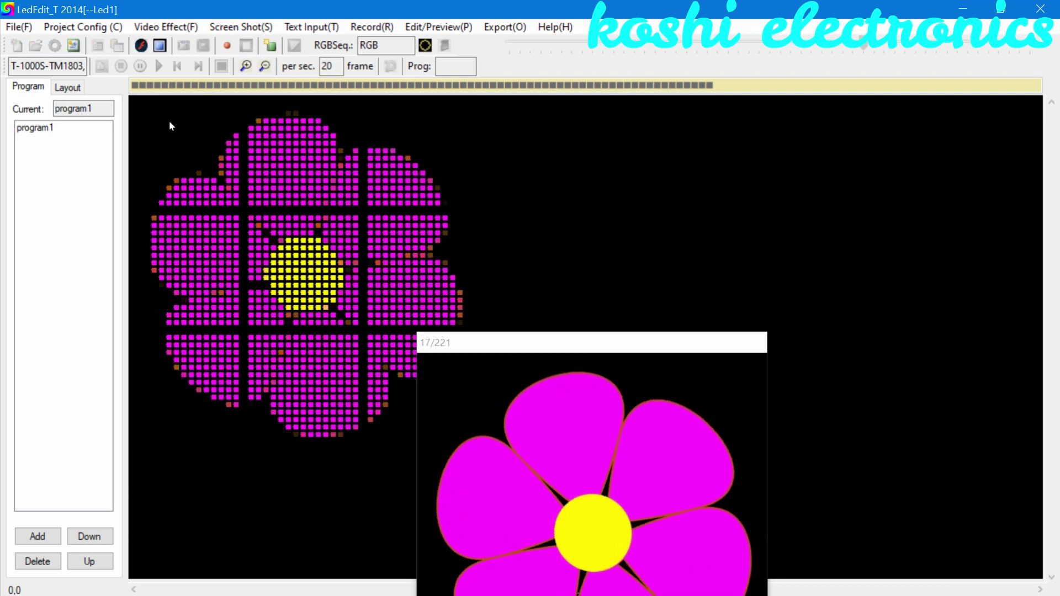